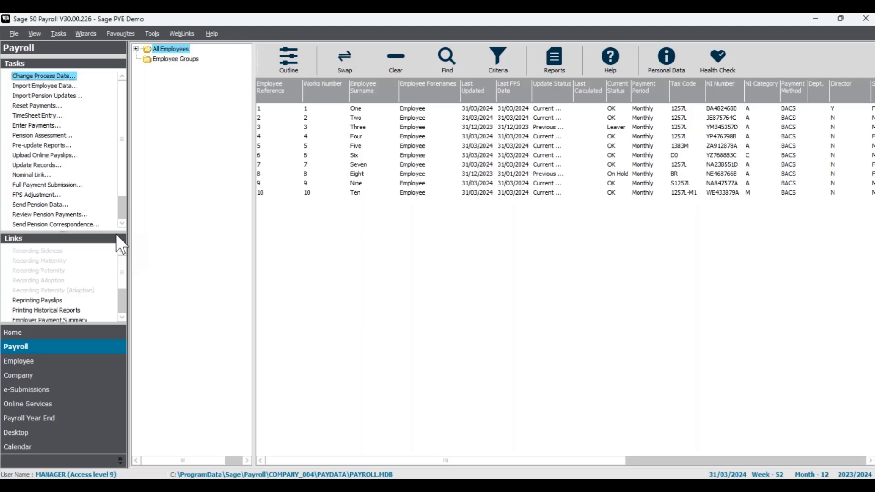
- Change the payroll process date to 05/04/2024
left_click(65, 77)
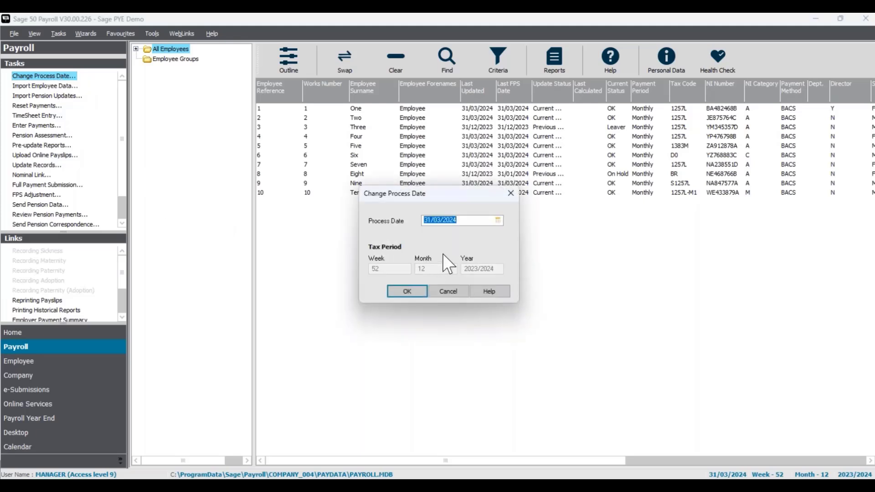
left_click(498, 220)
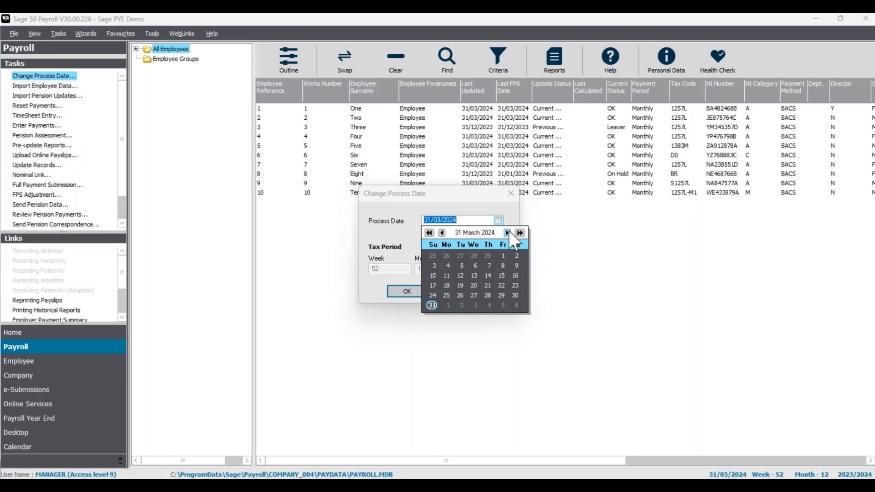
left_click(507, 232)
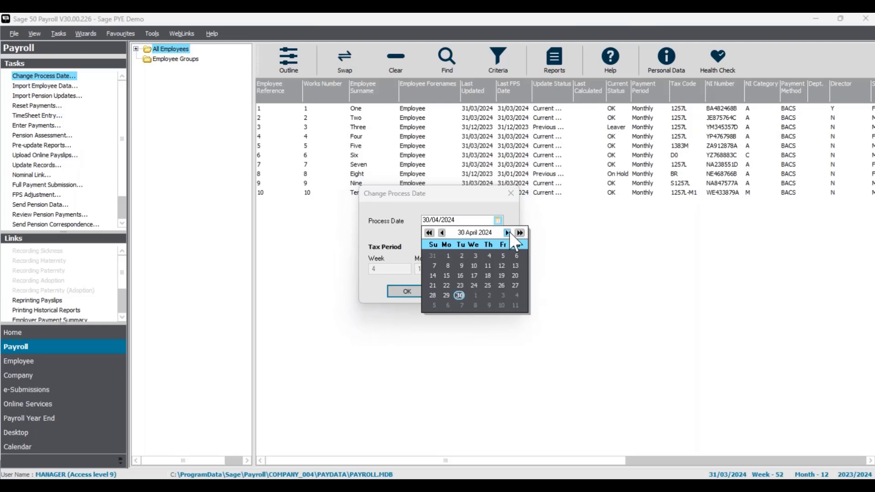
left_click(501, 256)
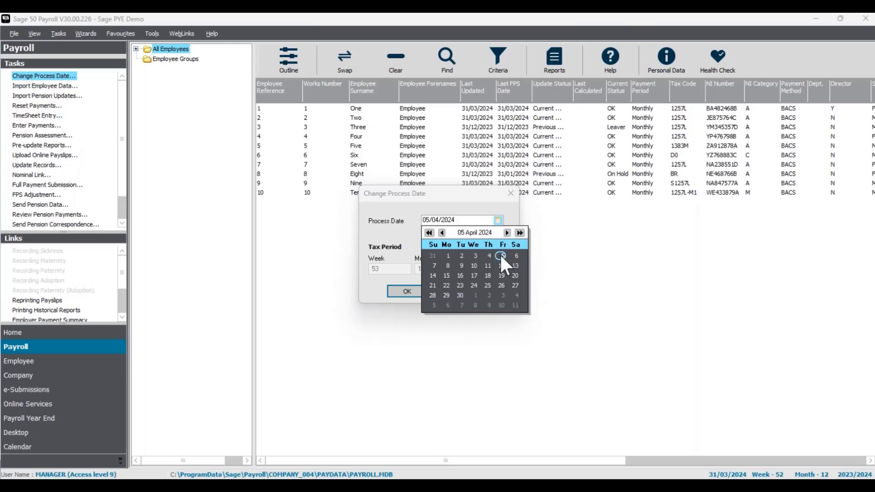
left_click(399, 230)
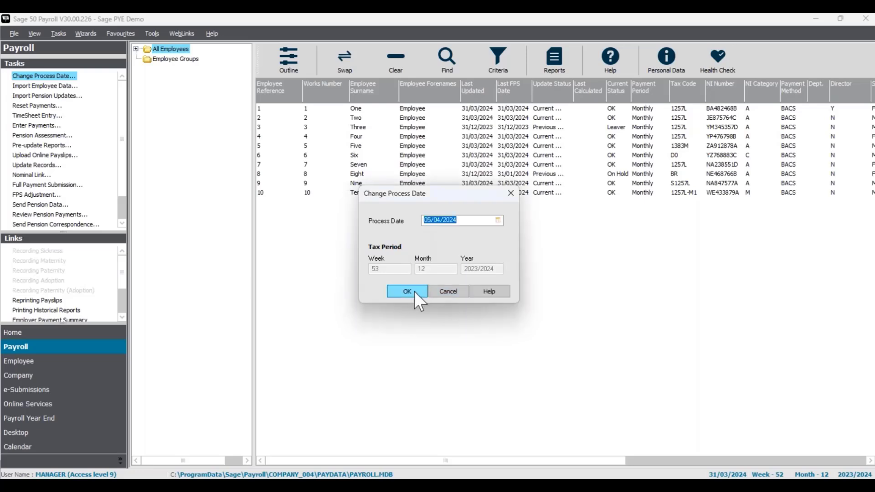
left_click(414, 291)
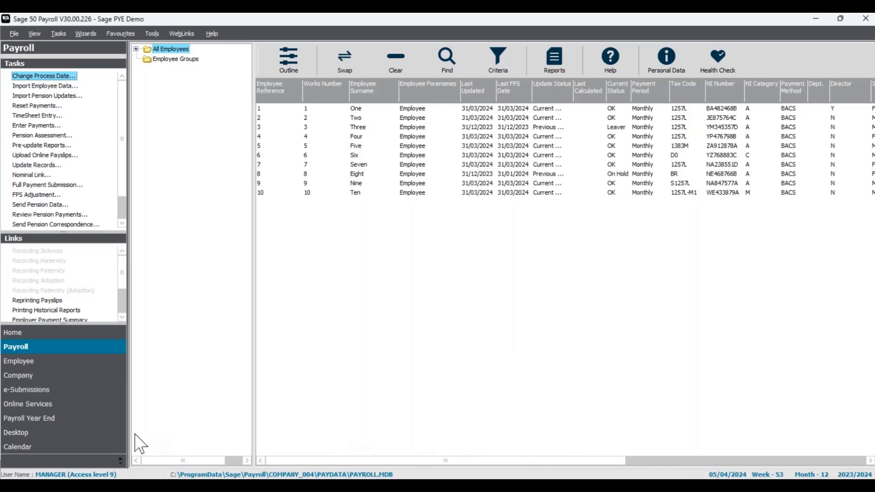
- Choose 2023/2024 as the payroll year end tax year, resetting selections to include all employees paid and leaving the cessation date blank
left_click(97, 418)
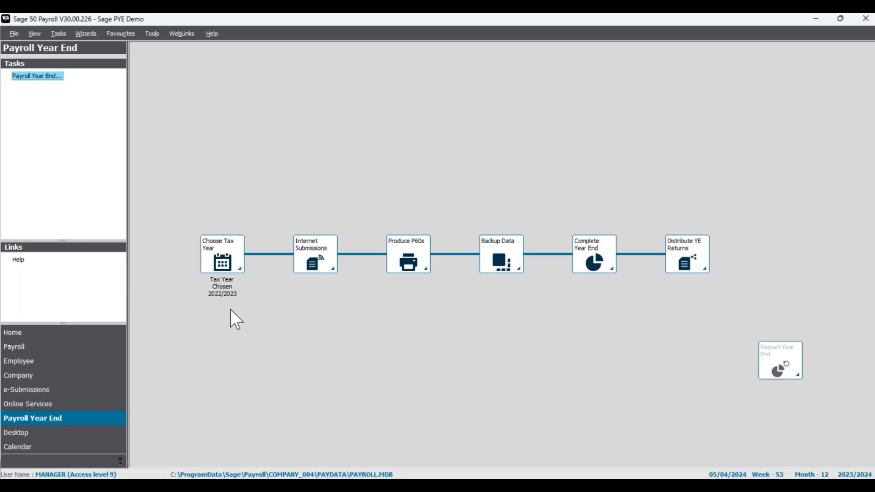
left_click(218, 257)
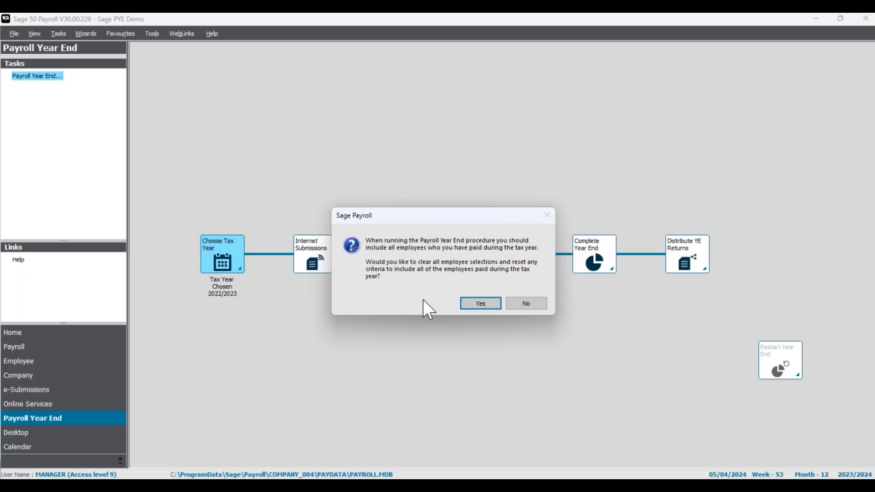
left_click(481, 304)
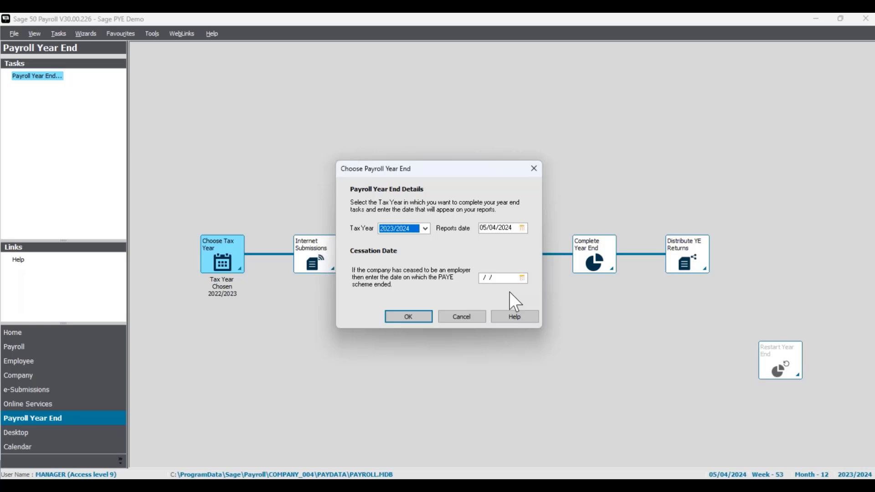
left_click(509, 280)
left_click(419, 315)
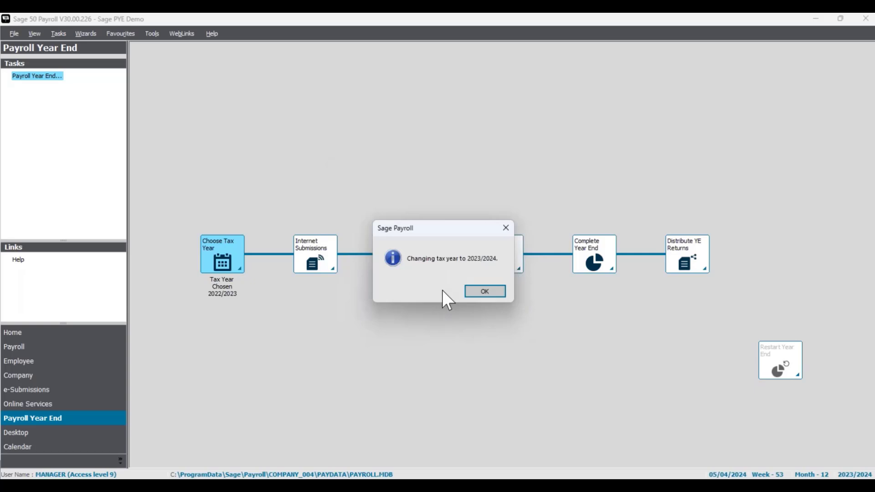
left_click(486, 294)
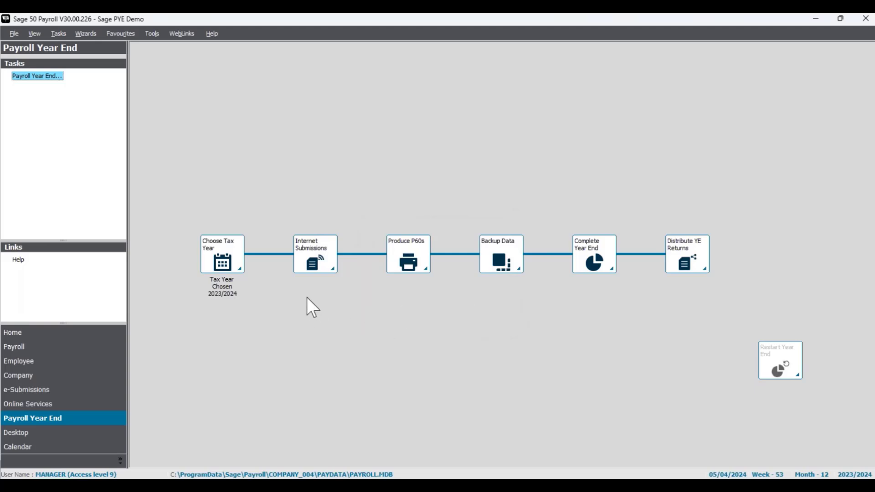
- Start the year-end Employer Payment Summary, acknowledge that HMRC will not receive it, and accept the gateway and company details
left_click(319, 263)
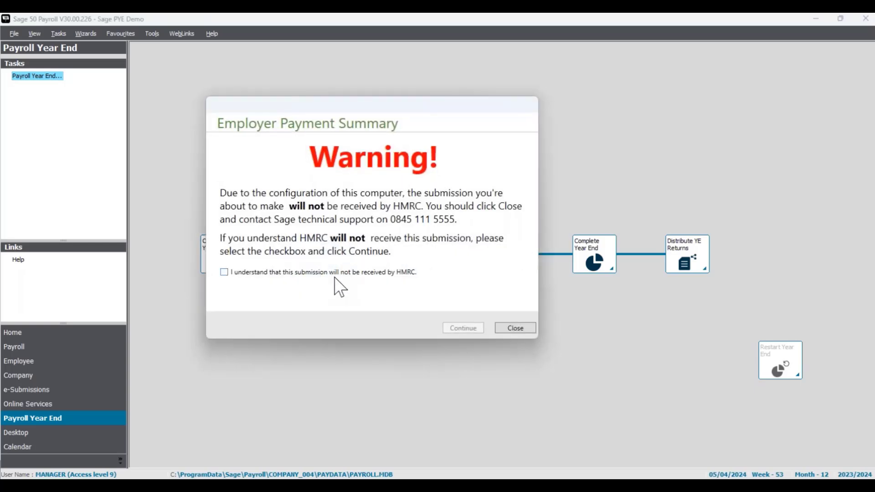
left_click(336, 273)
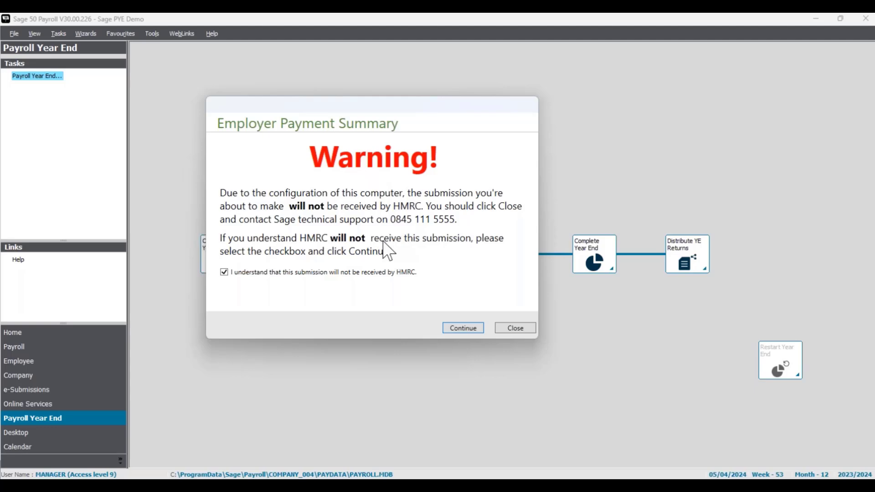
left_click(463, 328)
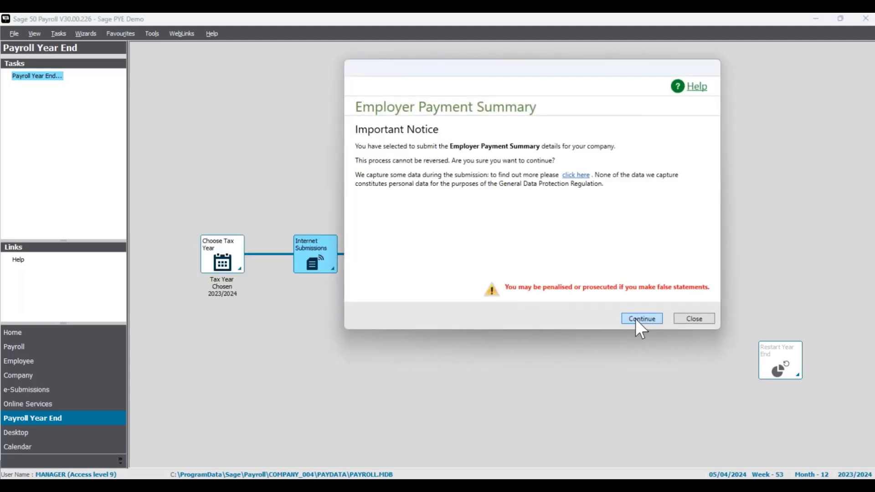
left_click(641, 319)
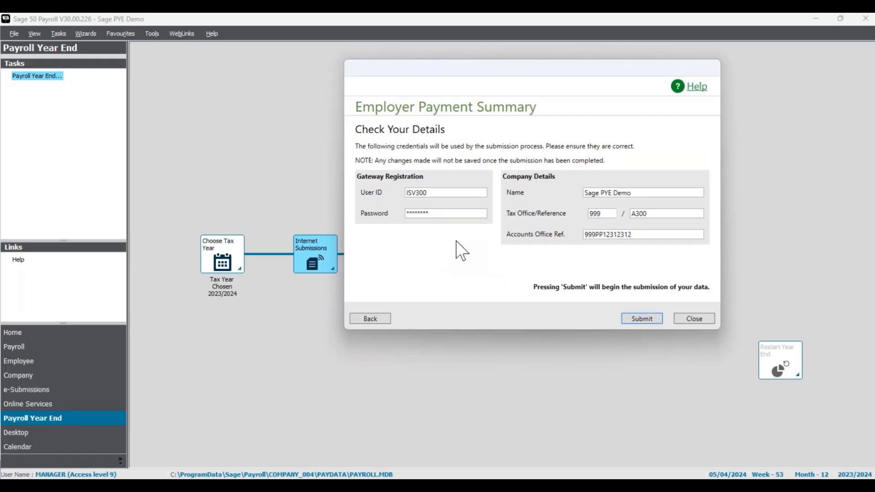
left_click(642, 318)
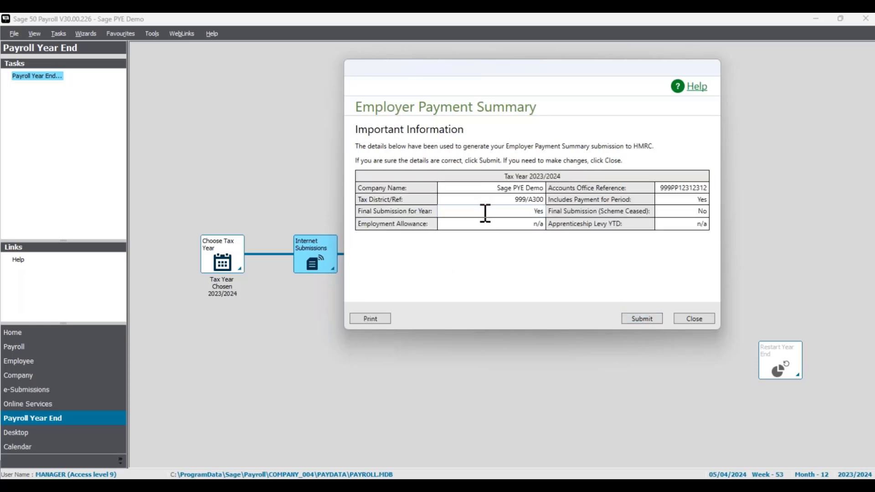
- Check the Final Submission for Year entry in the Employer Payment Summary, and close the summary
left_click_drag(486, 212, 540, 211)
left_click(532, 213)
left_click_drag(531, 213, 547, 212)
left_click(530, 212)
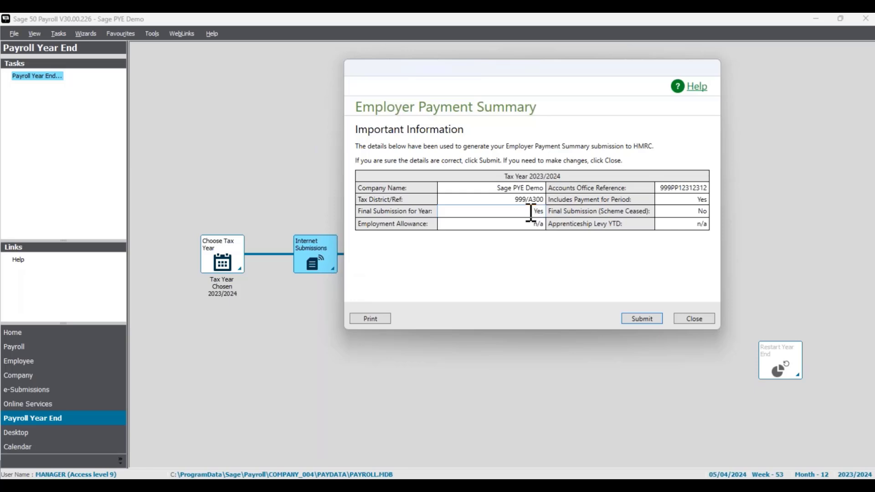
left_click(639, 321)
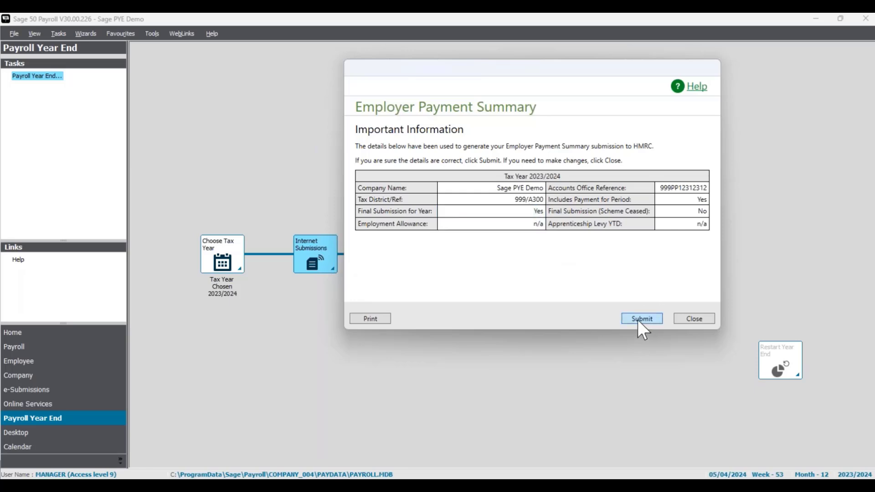
left_click(694, 318)
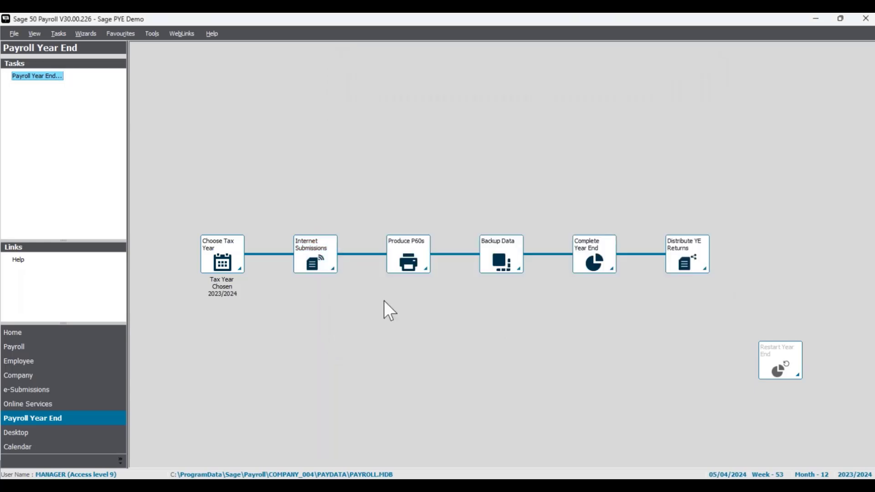
- Reopen the Employer Payment Summary, acknowledging the HMRC warning and accepting the credentials, to review its details and close it
left_click(328, 261)
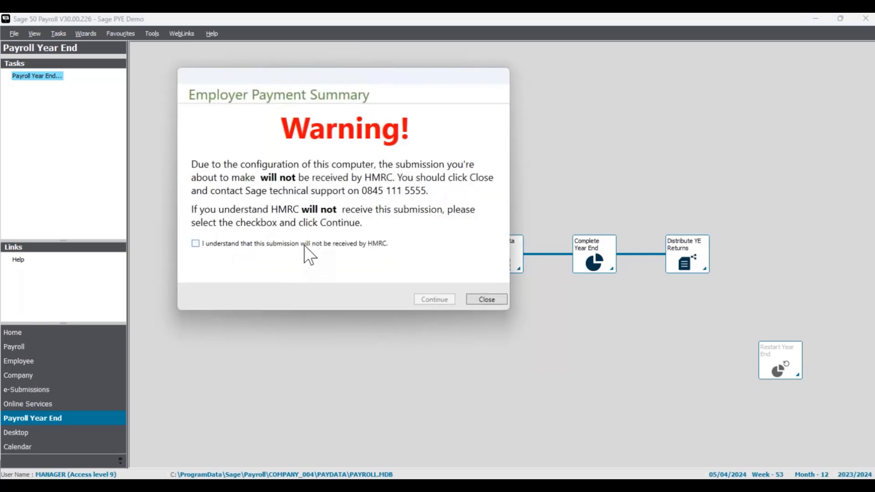
left_click(304, 243)
left_click(430, 297)
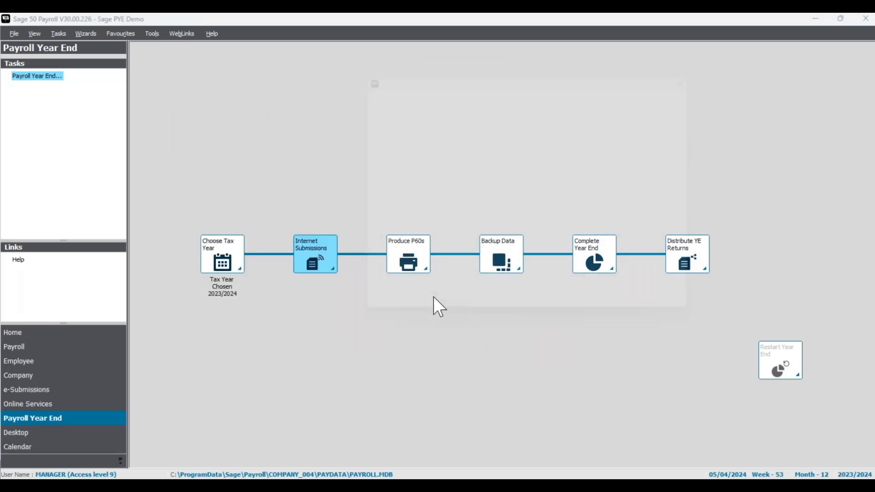
left_click(650, 318)
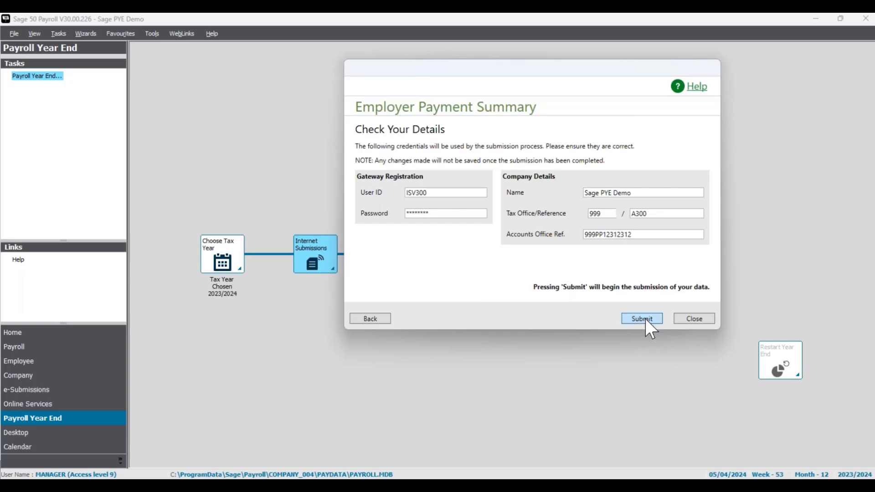
left_click(644, 319)
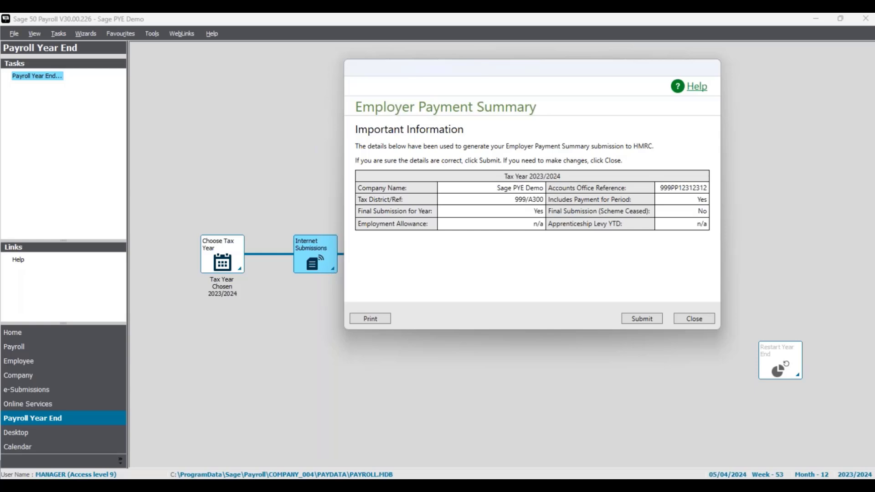
left_click(697, 321)
left_click(569, 224)
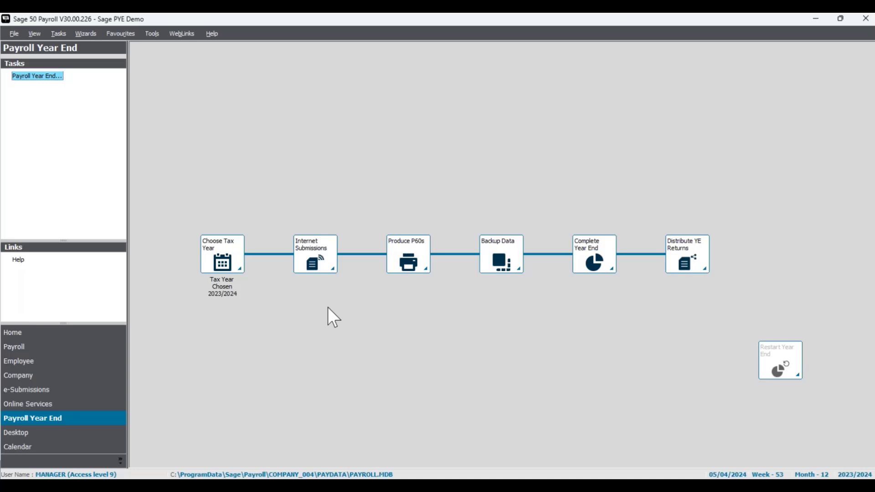
- Open the paper or email P60 options, try the Email output, and set the output method to Print
left_click(409, 268)
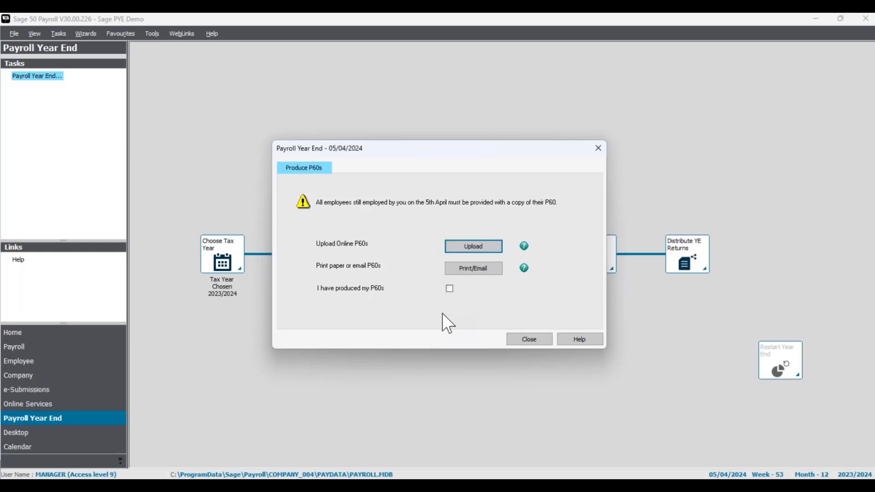
left_click(473, 269)
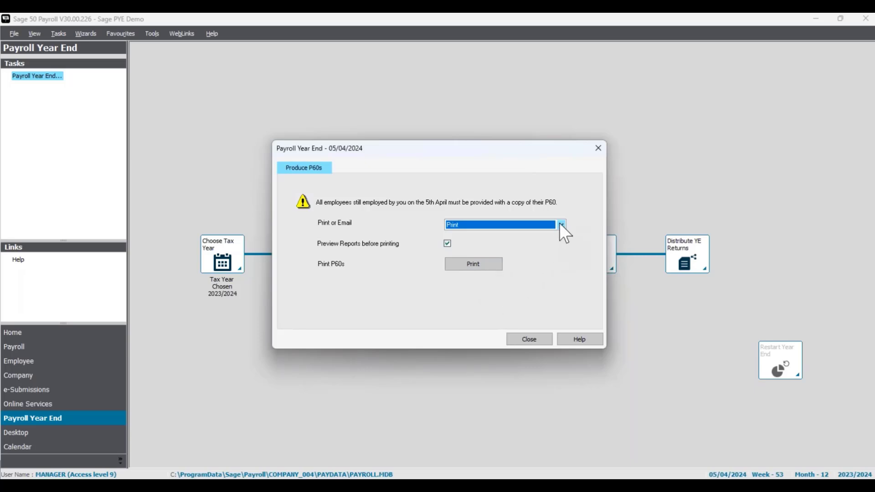
left_click(561, 225)
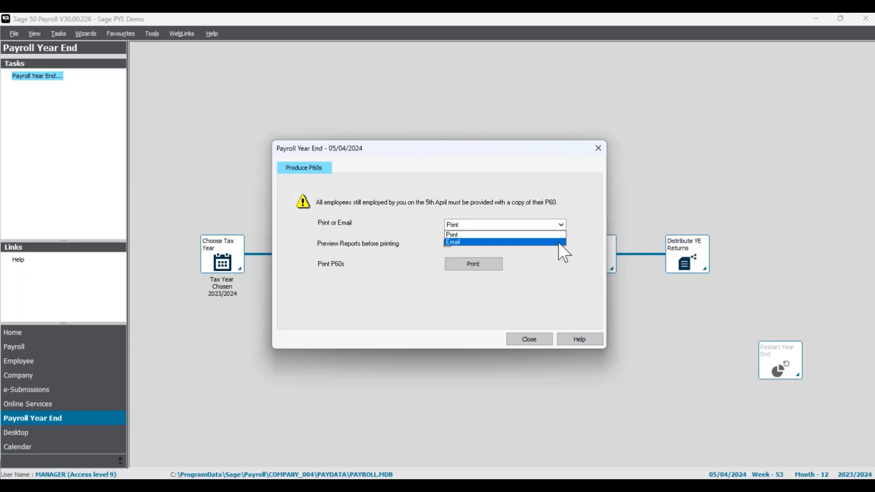
left_click(559, 241)
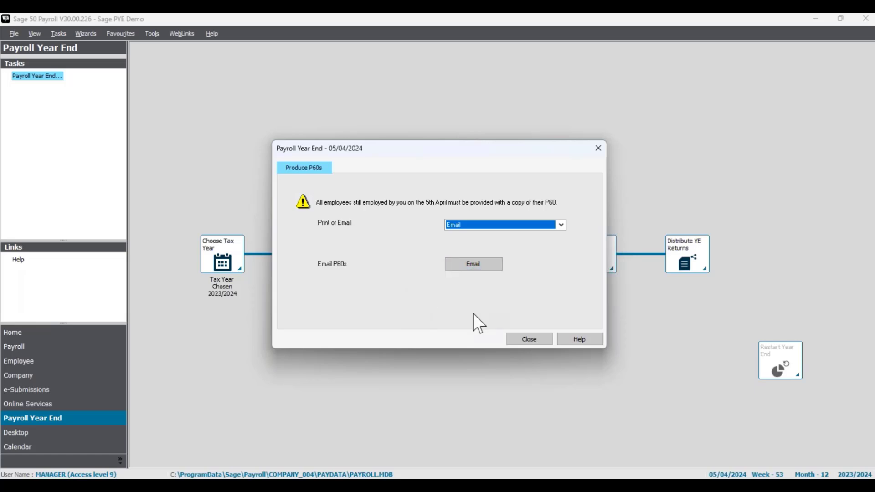
left_click(559, 226)
left_click(543, 235)
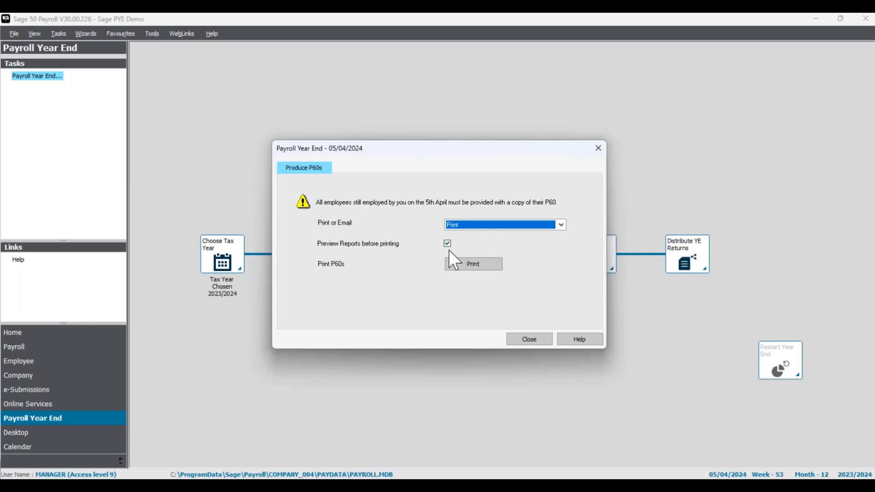
- Preview the P60s including employees set up for email or Online Services, look through the first certificates, and close the preview
left_click(472, 265)
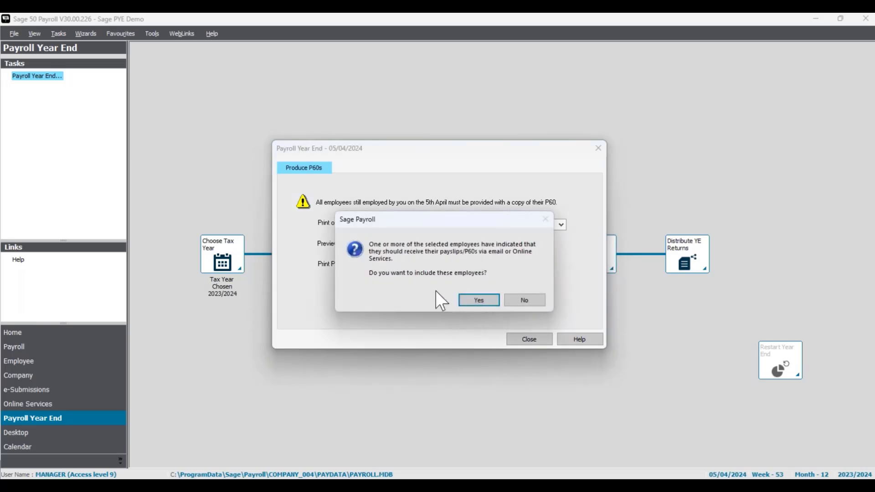
left_click(481, 302)
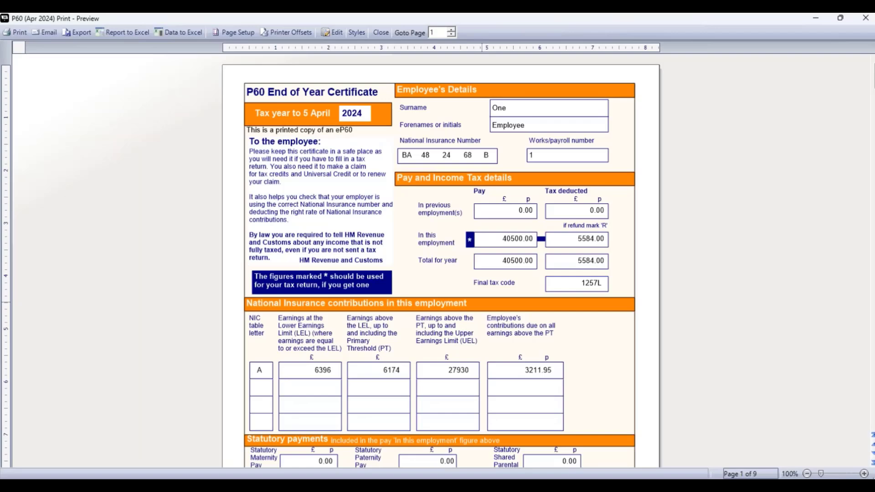
scroll(488, 303, "down", 5)
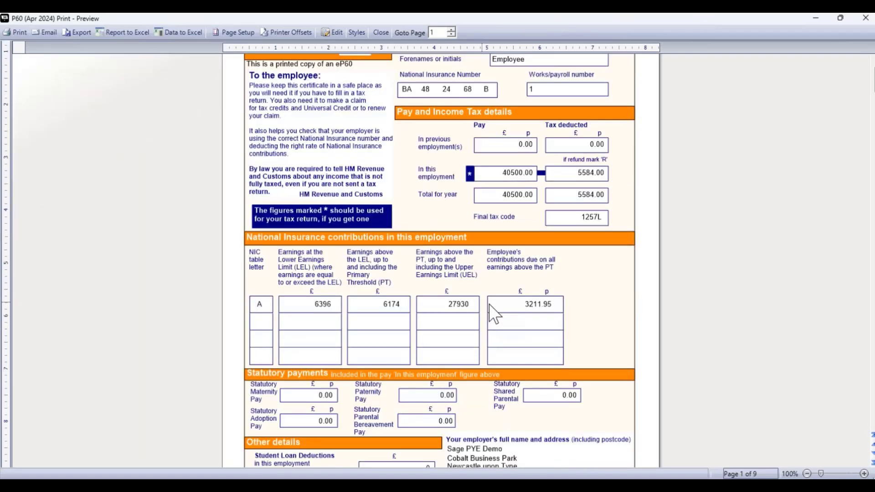
scroll(539, 282, "down", 3)
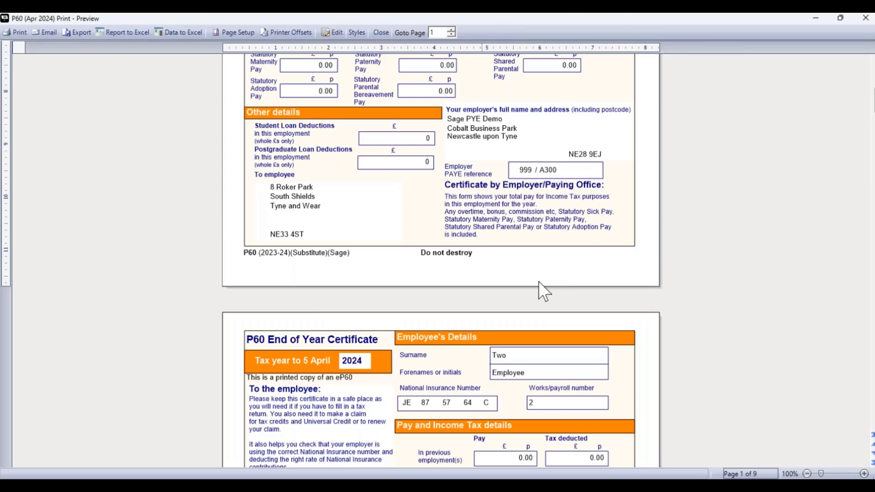
scroll(538, 281, "up", 8)
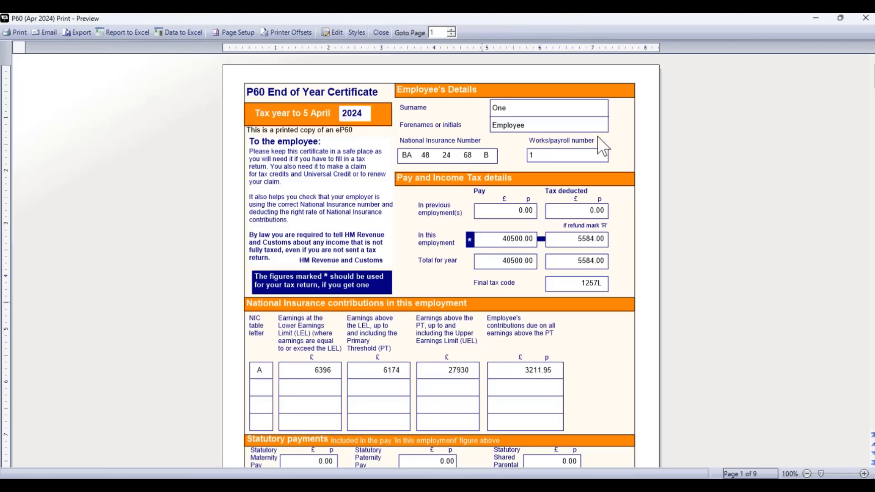
left_click(868, 19)
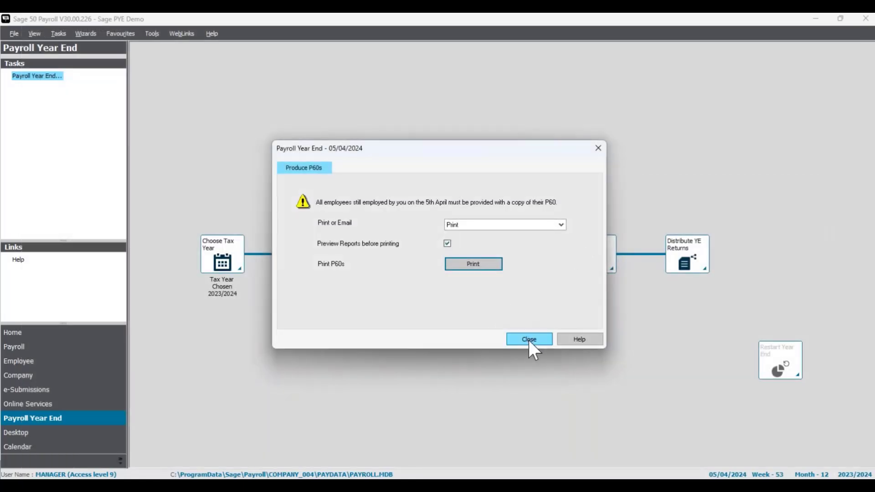
- Leave the P60 print options, upload the online P60s for all listed employees, and close the publishing confirmation
left_click(528, 339)
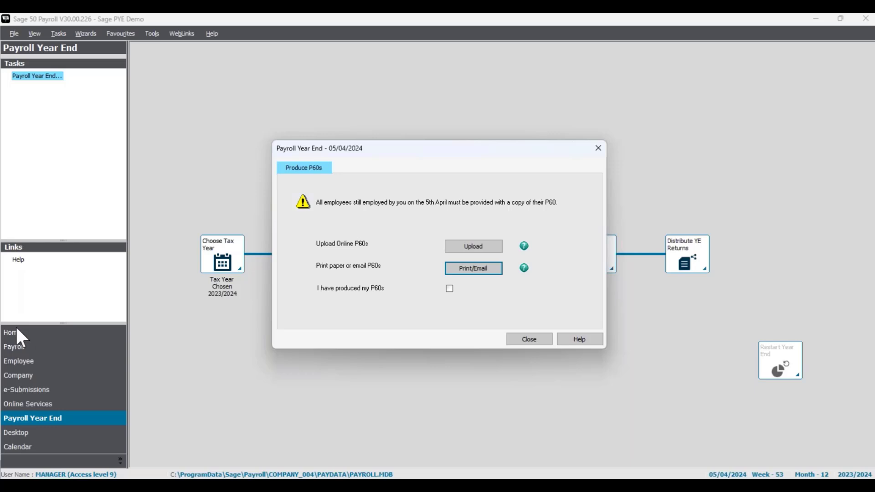
left_click(476, 245)
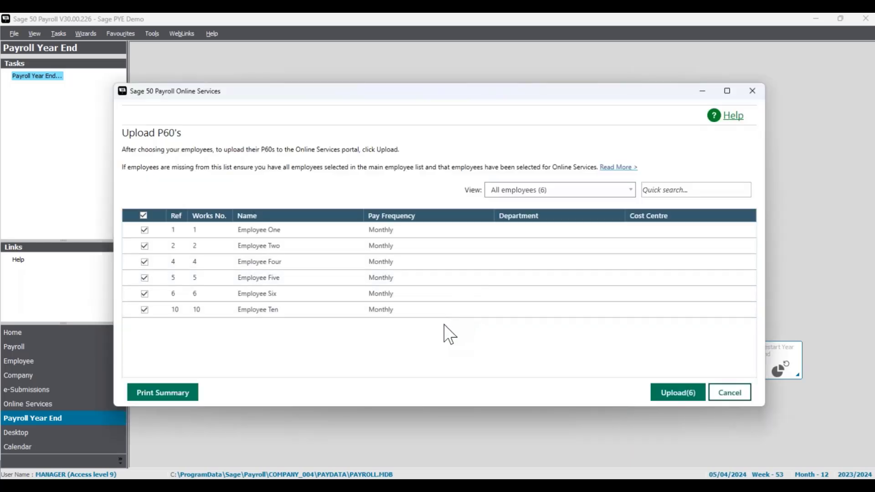
left_click(143, 215)
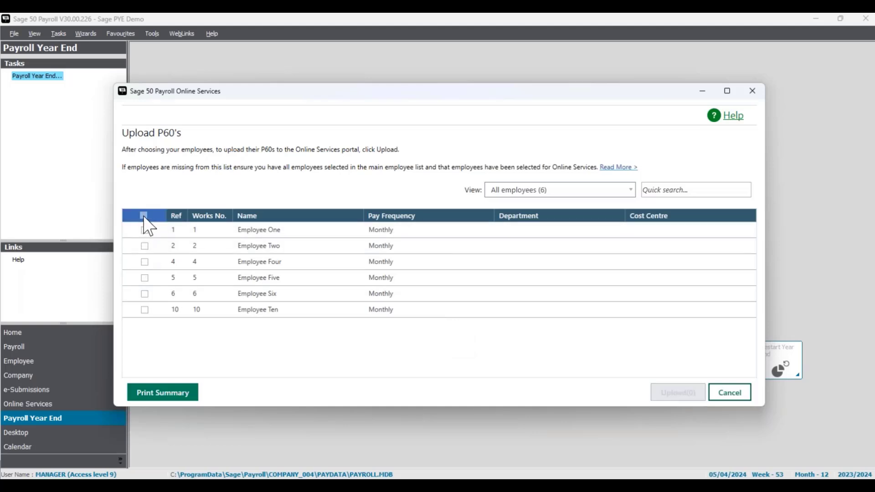
left_click(144, 217)
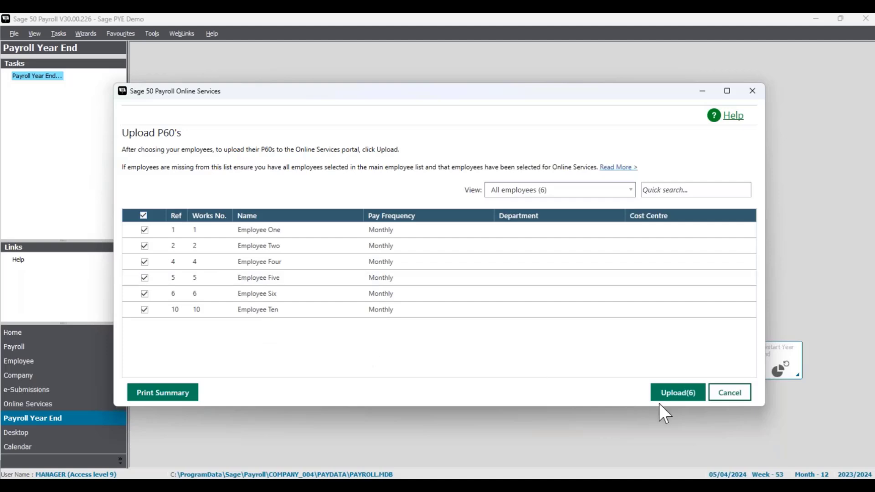
left_click(681, 395)
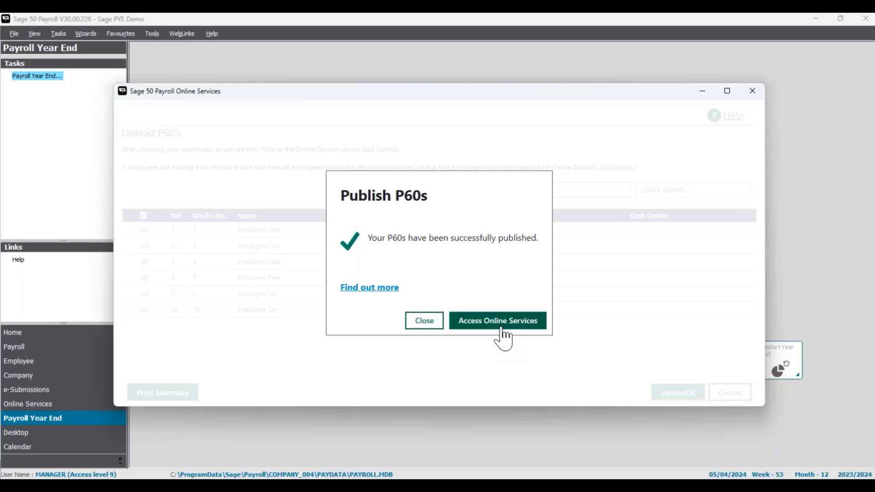
left_click(432, 323)
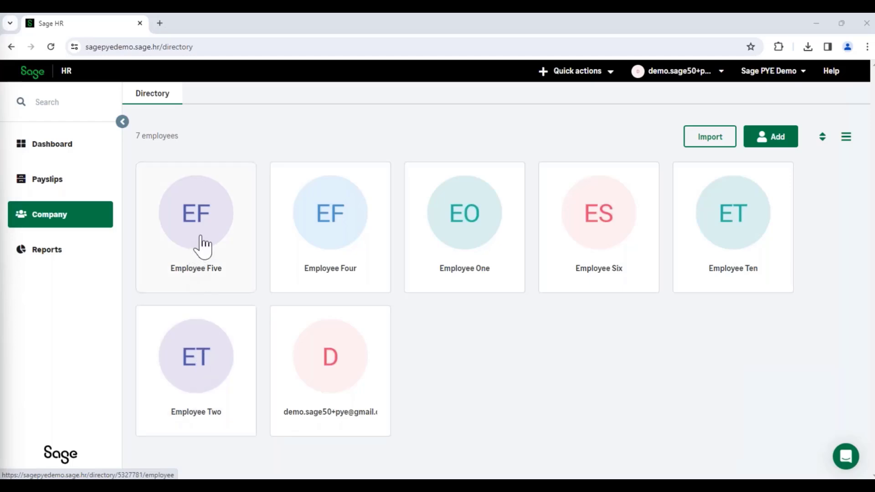
- Switch to Sage HR, open Employee Five's payslips and P60s from the directory, and display the P60s
left_click(216, 256)
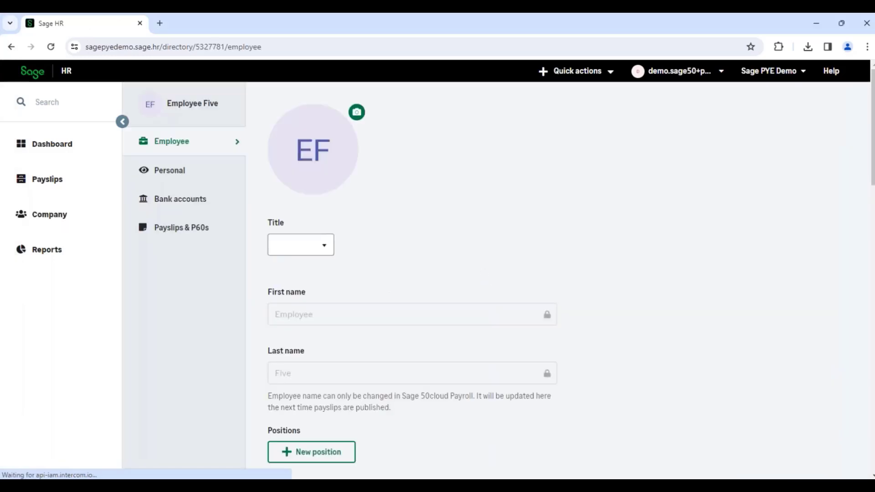
left_click(197, 234)
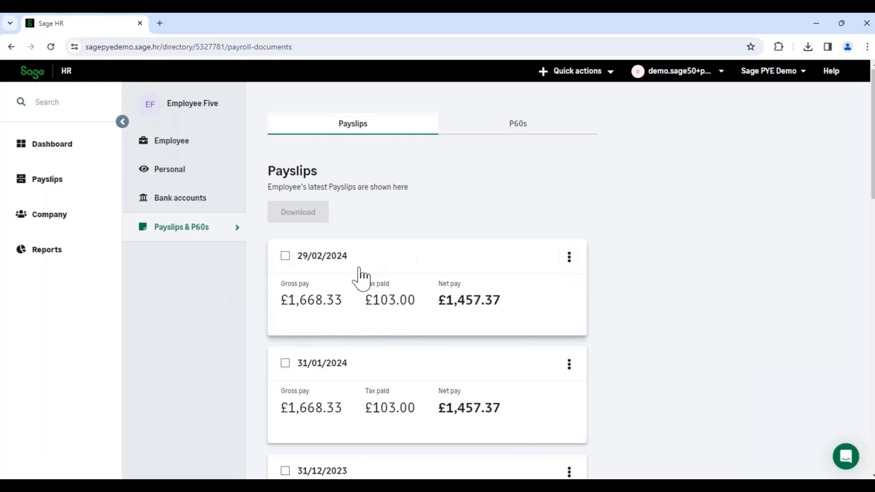
left_click(285, 256)
left_click(285, 256)
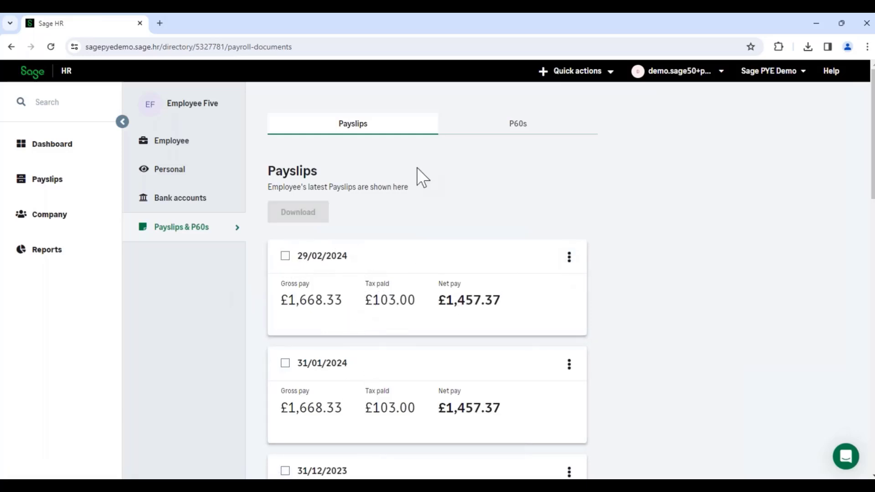
left_click(523, 140)
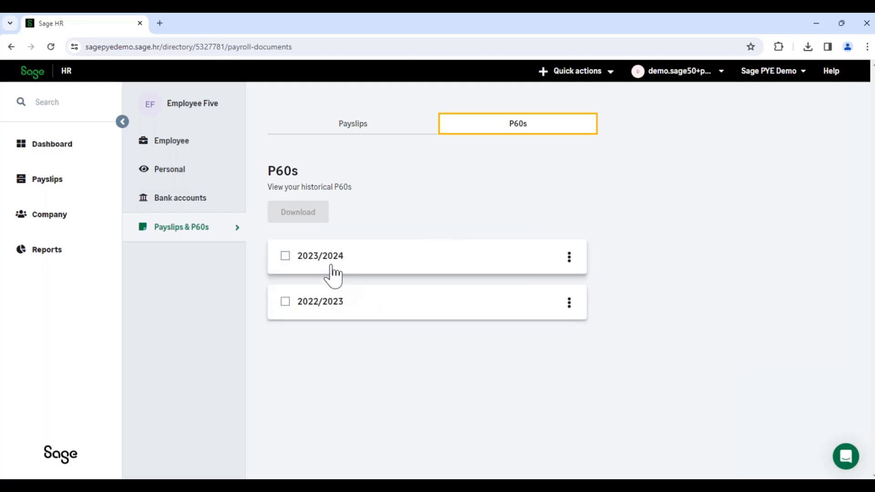
- Select the 2023/2024 and 2022/2023 P60s for download, and clear both selections
left_click(286, 258)
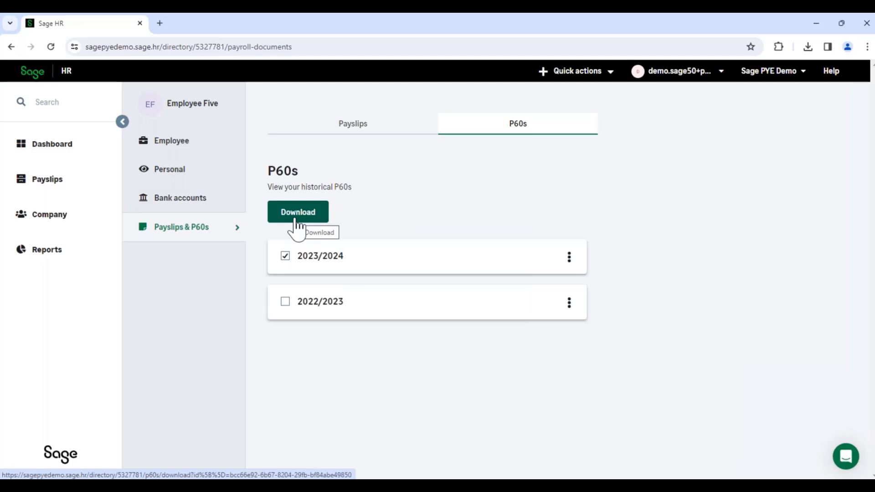
left_click(285, 302)
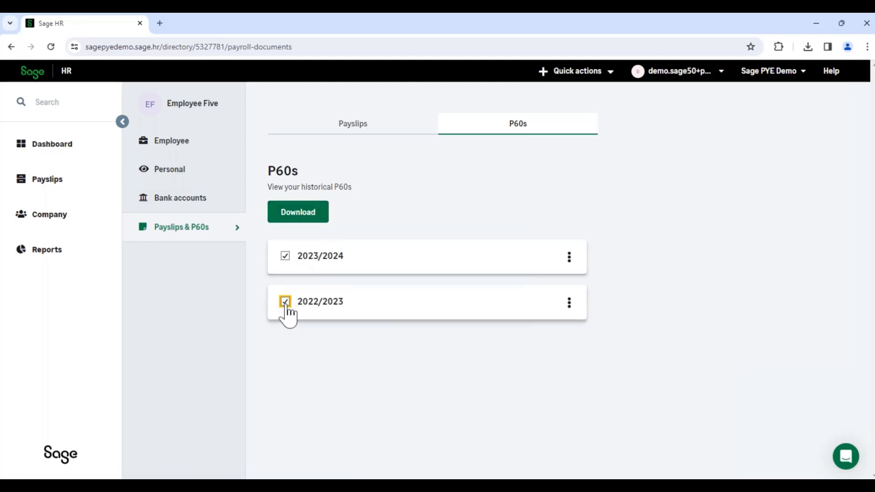
left_click(285, 302)
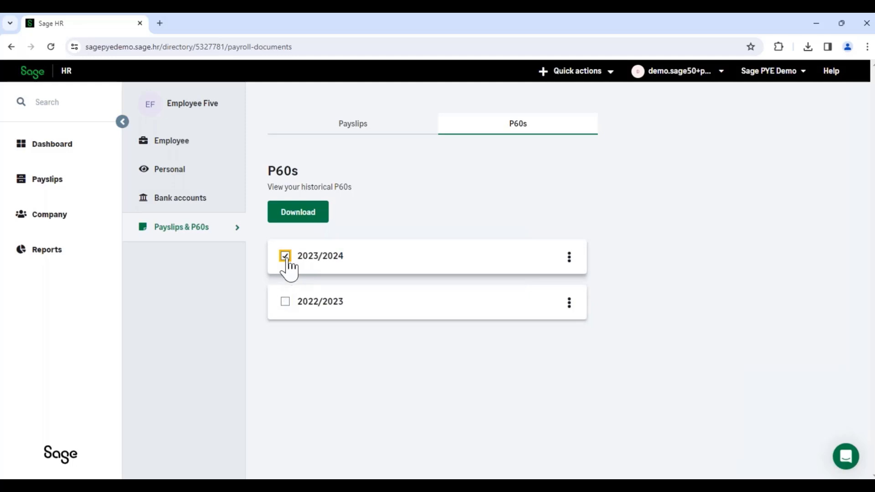
left_click(285, 255)
- View Employee Five's 2023/2024 P60, read through its pay, National Insurance and statutory payment details, and close it
left_click(569, 257)
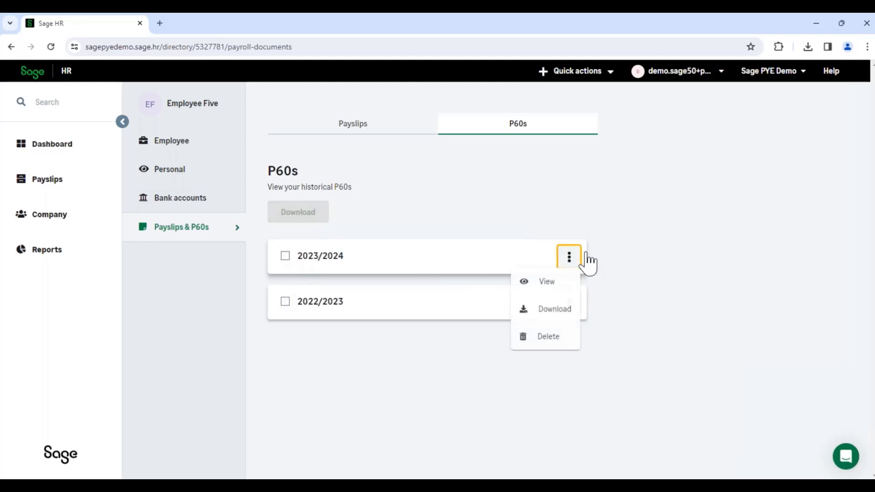
left_click(548, 283)
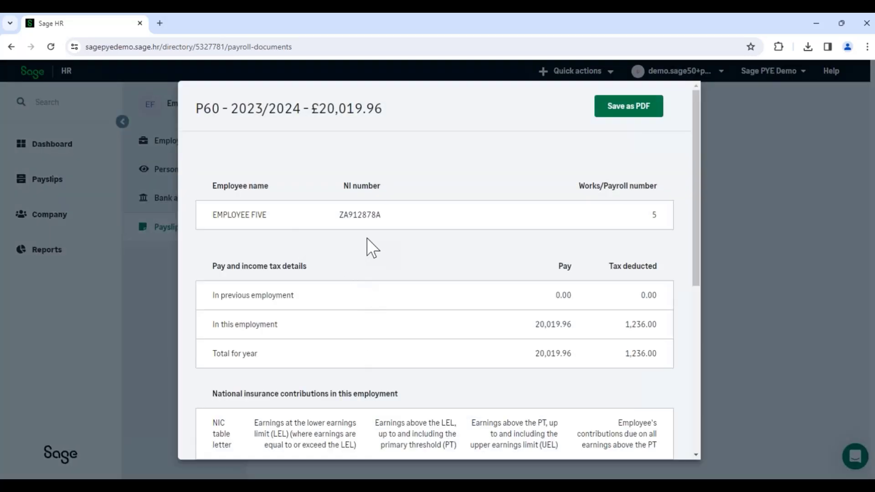
scroll(371, 248, "down", 6)
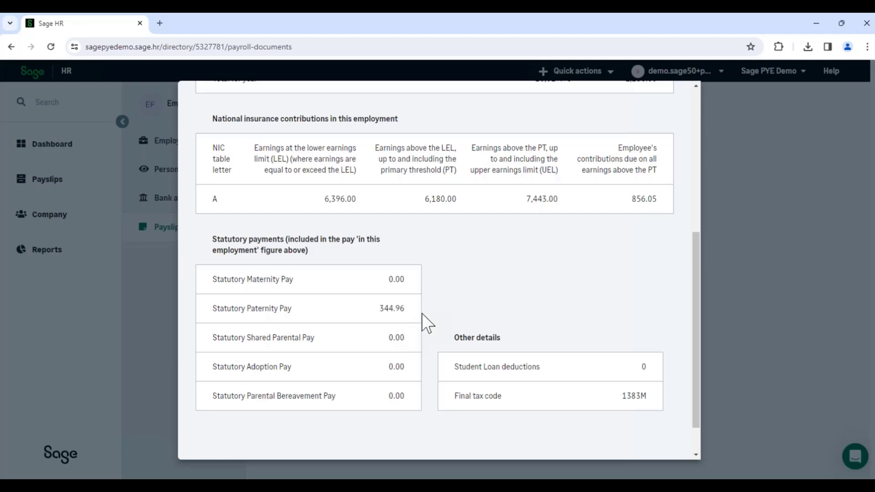
scroll(477, 299, "up", 6)
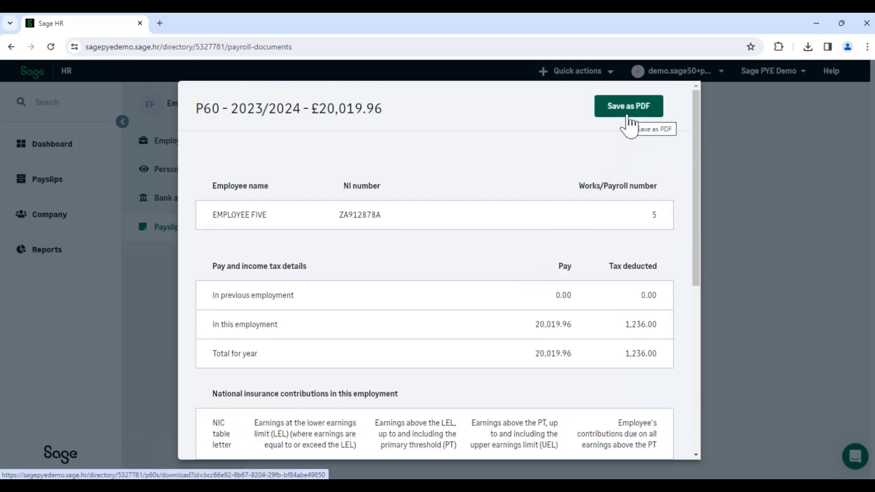
left_click(746, 139)
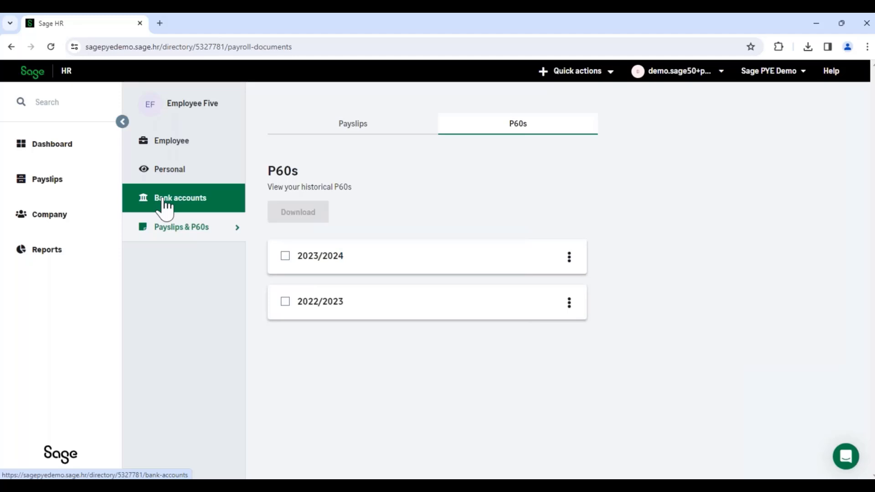
- Open the company-wide P60 list, select the individual 2023/2024 P60s, and clear the whole selection
left_click(69, 189)
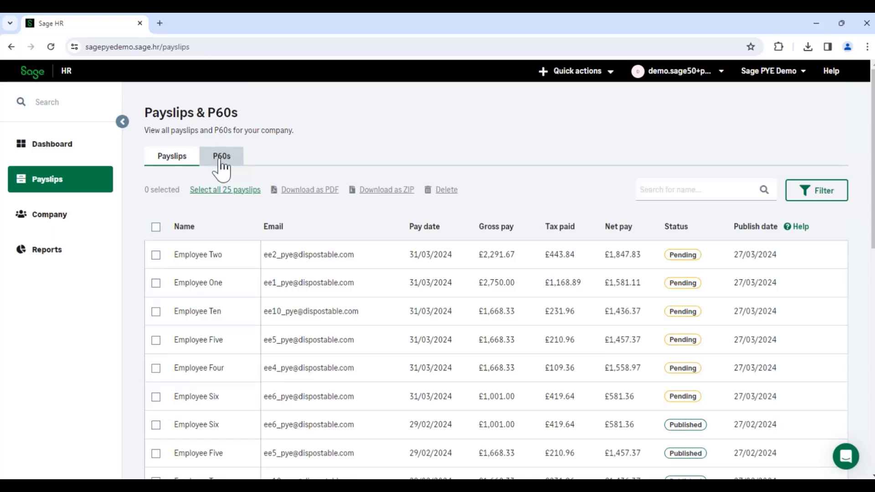
left_click(220, 159)
left_click(156, 254)
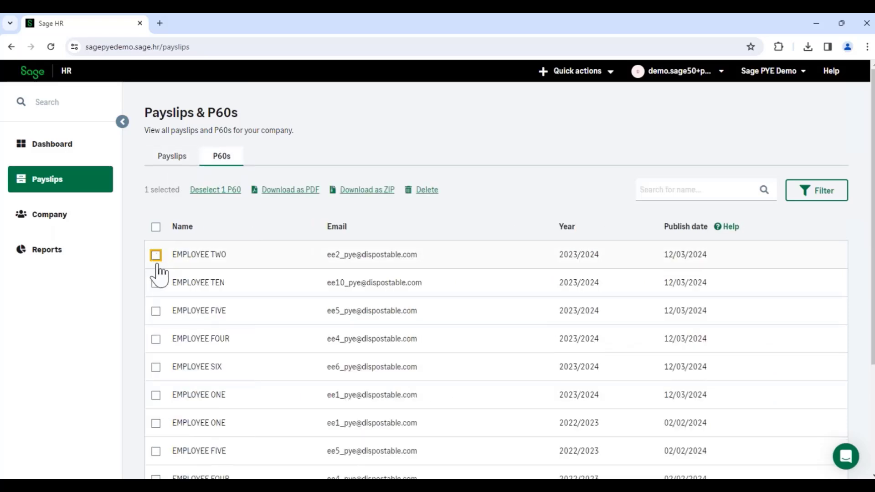
left_click(156, 283)
left_click(155, 311)
left_click(156, 340)
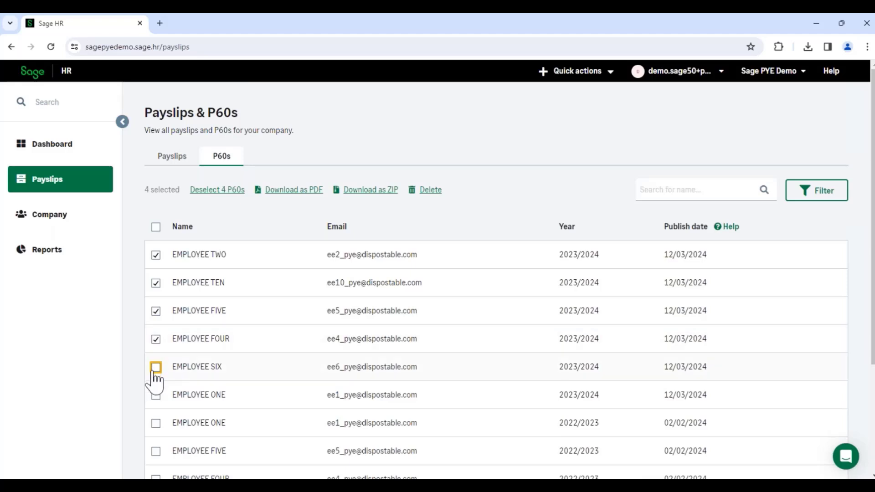
left_click(156, 367)
left_click(156, 395)
left_click(156, 227)
left_click(156, 227)
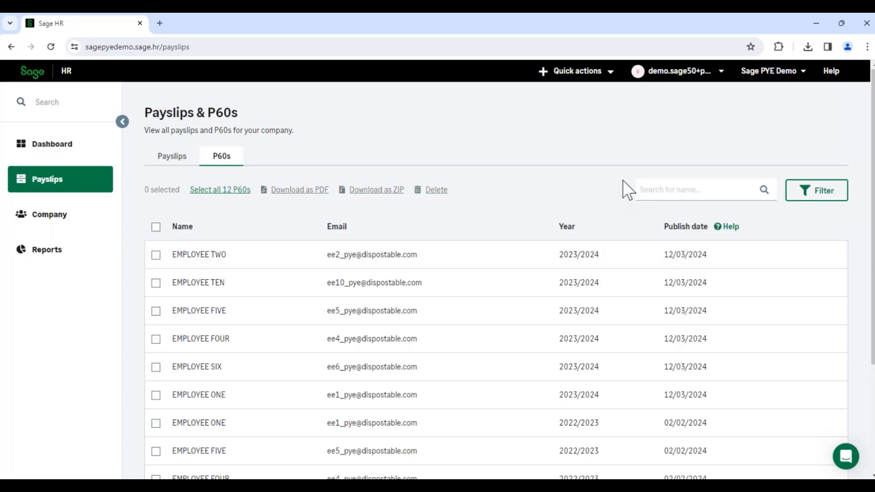
- Search the company's P60s for "one" and minimise the browser to return to Sage 50 Payroll
left_click(674, 189)
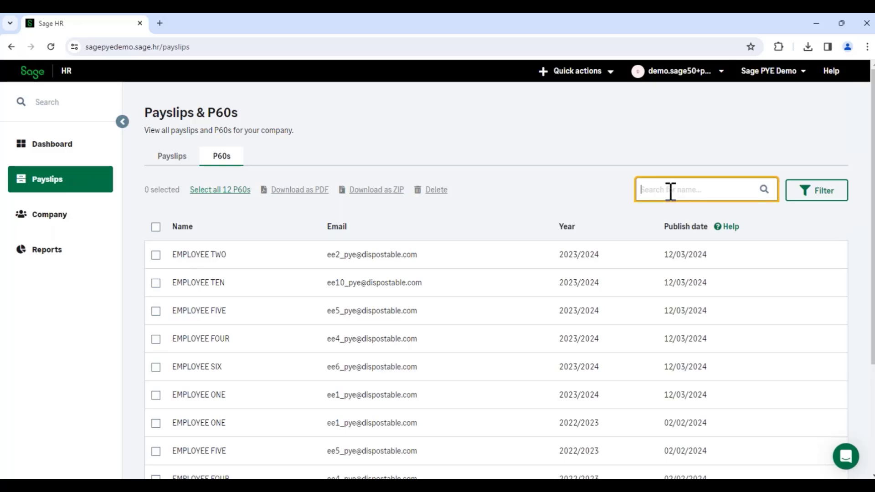
type("one")
key("Return")
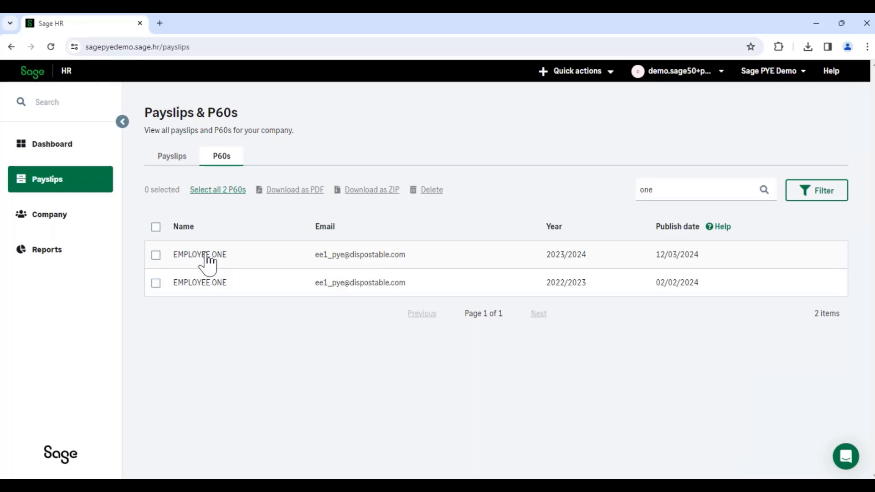
left_click(816, 23)
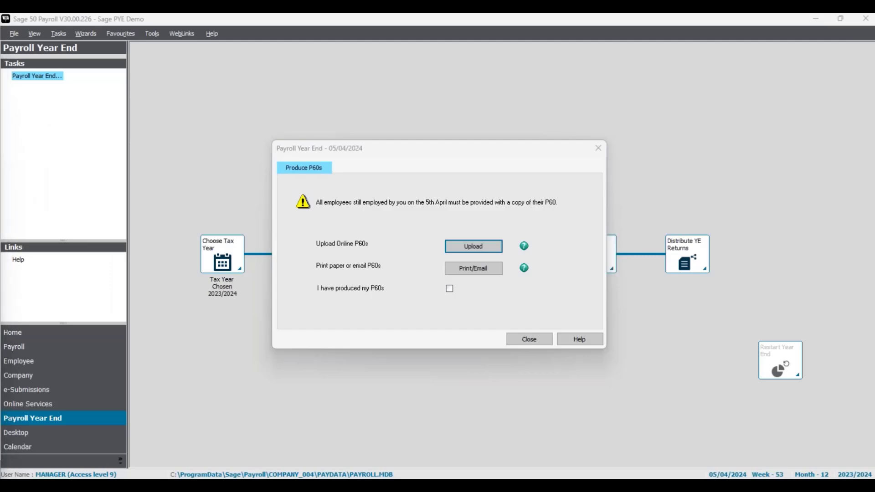
- Switch to Employee One's Sage HR session and open the P60s from the employee's own profile
left_click_drag(0, 107, 248, 12)
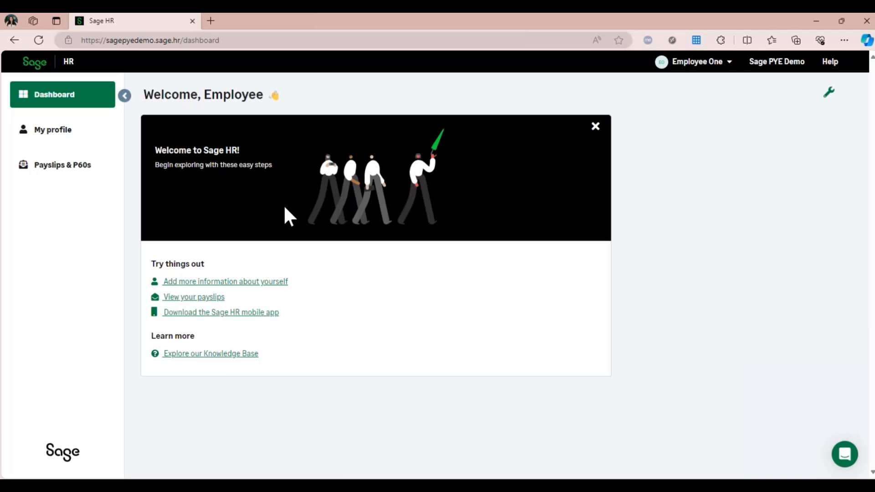
left_click(64, 133)
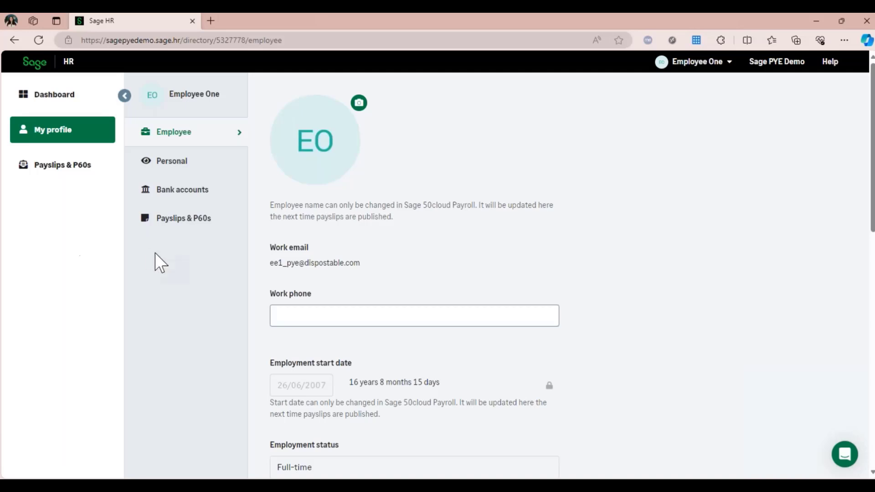
left_click(185, 228)
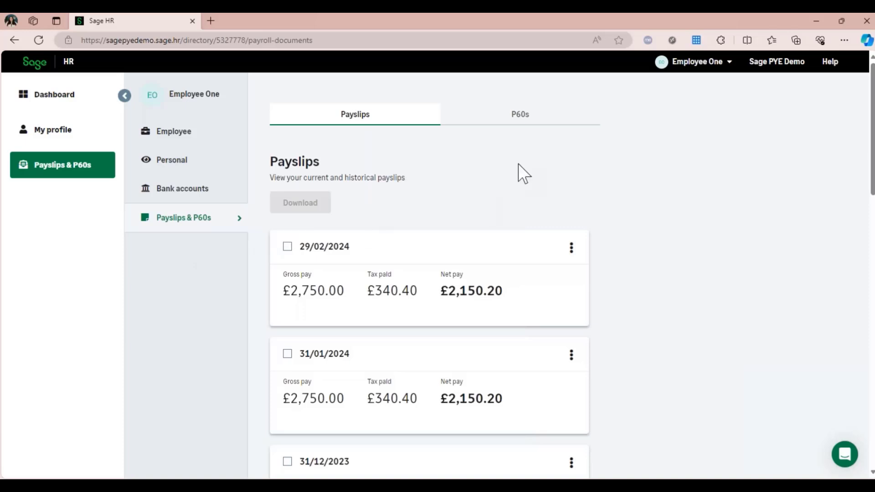
left_click(522, 120)
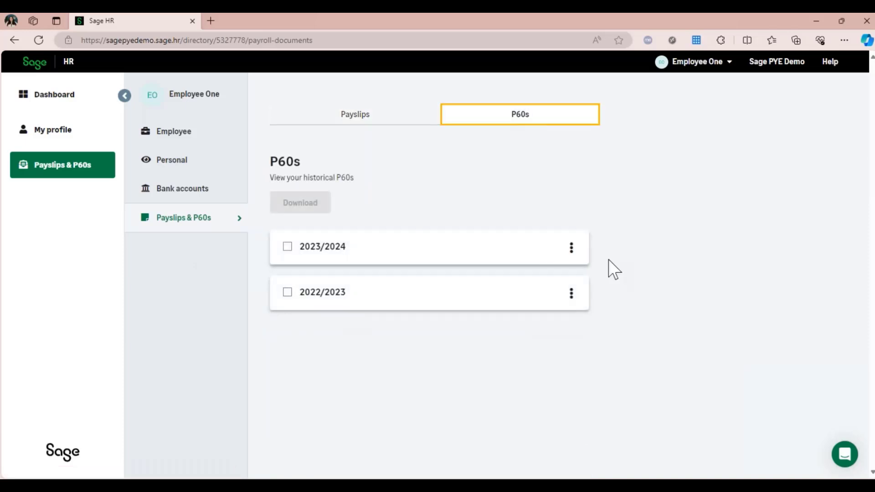
- View Employee One's 2023/2024 P60 from start to end, close it, and select that year's P60 for download
left_click(570, 248)
left_click(562, 283)
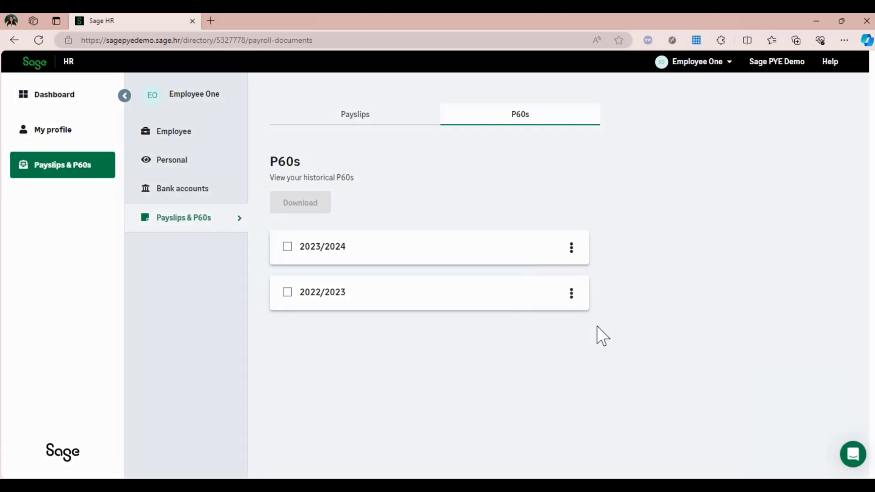
scroll(528, 264, "down", 5)
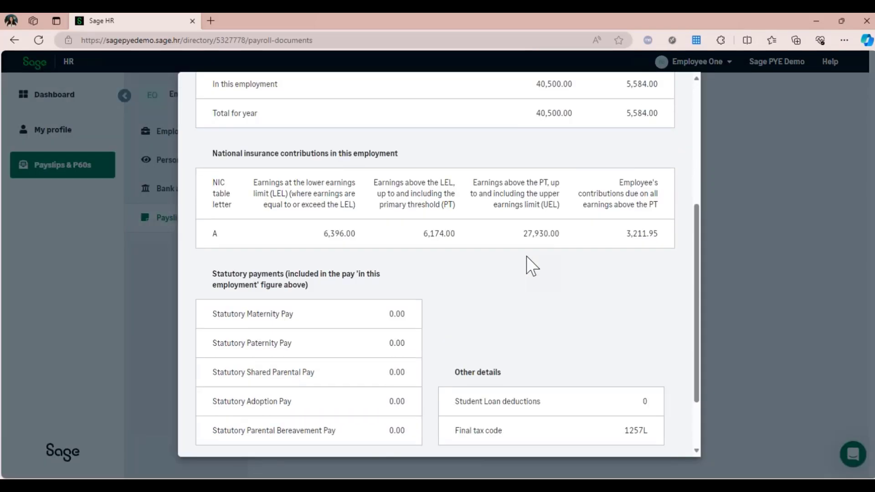
scroll(528, 264, "up", 5)
left_click(752, 228)
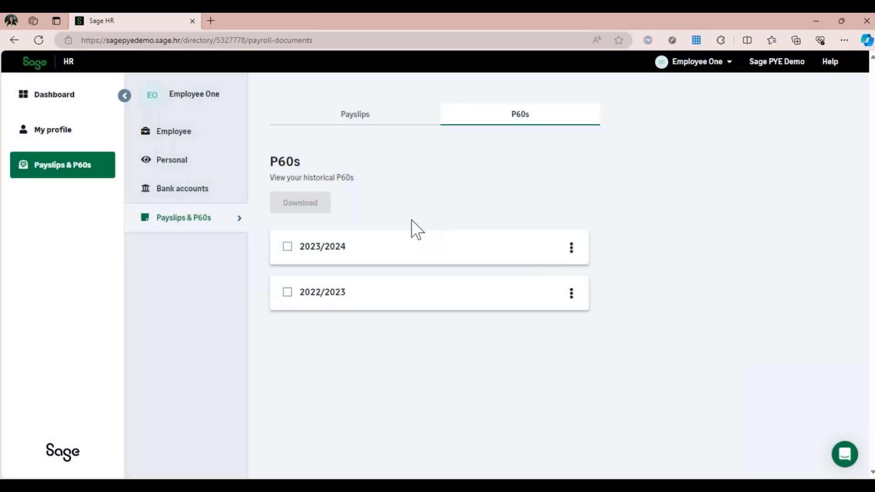
left_click(287, 247)
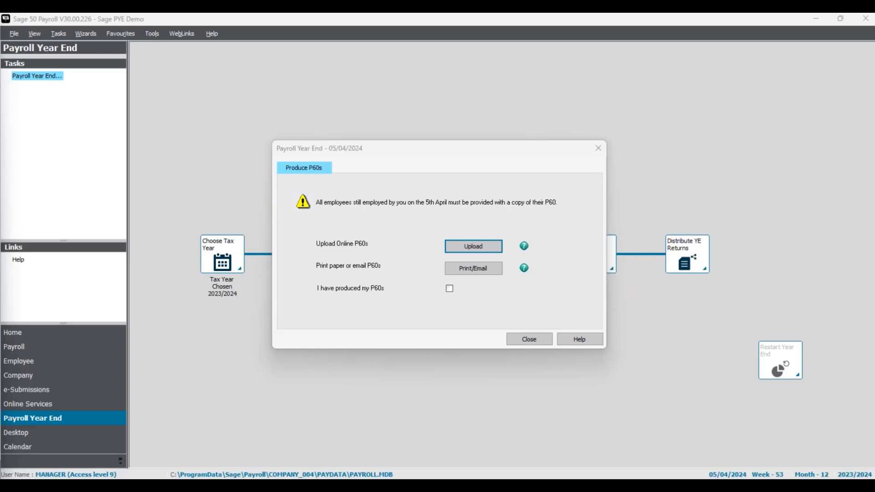
- Return to Sage 50 Payroll, mark the P60s as produced, and close the Produce P60s window
left_click(449, 288)
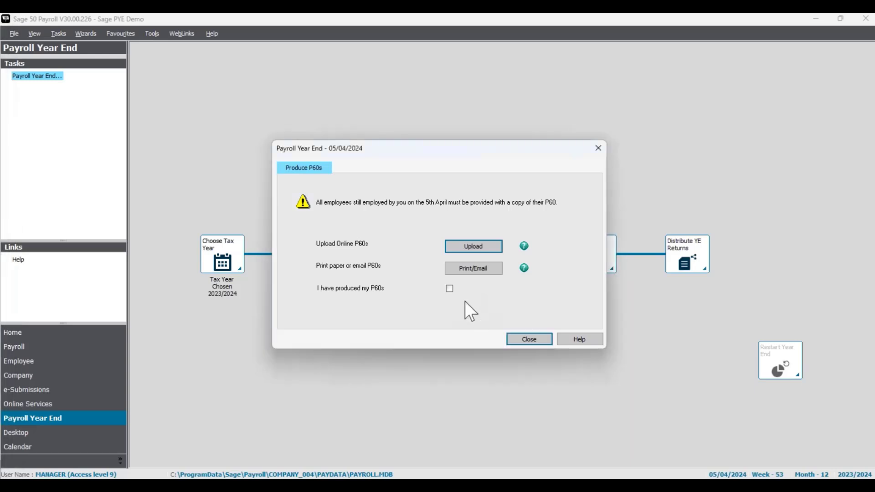
left_click(450, 290)
left_click(528, 339)
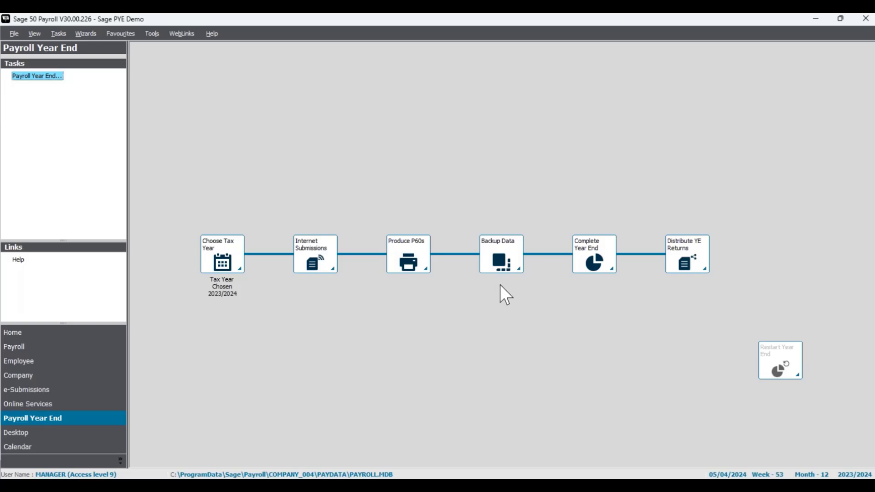
- Back up the payroll data with the preselected file types to the Downloads folder as "payroll year end complete"
left_click(502, 255)
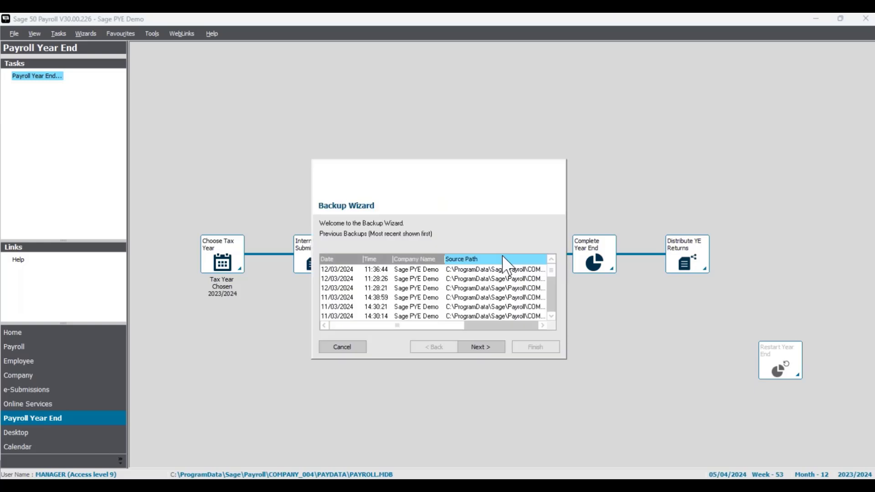
left_click(488, 345)
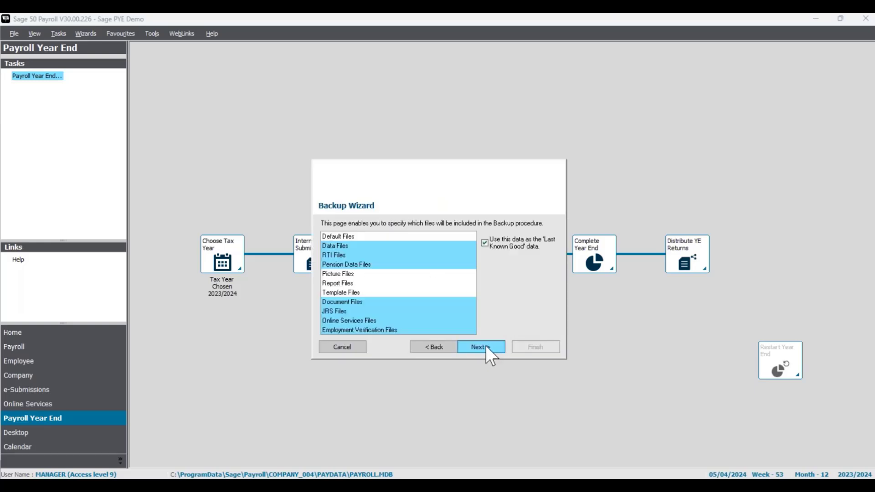
left_click(485, 345)
left_click(535, 290)
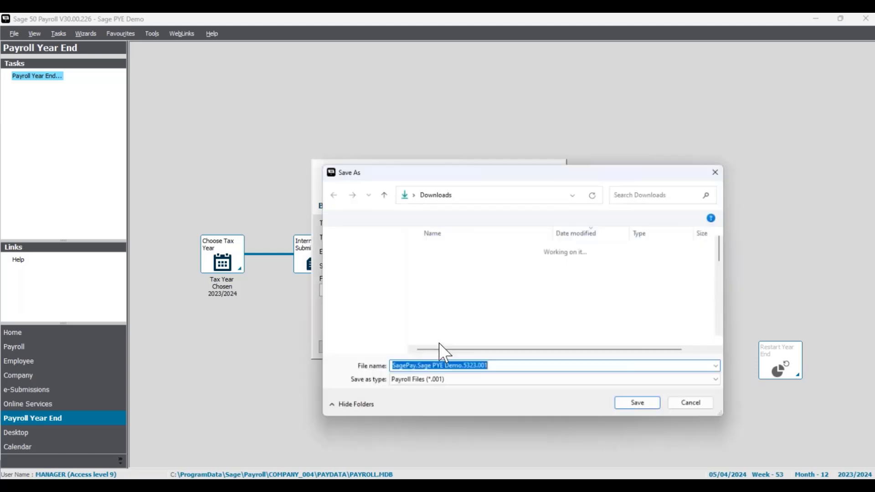
type("pa")
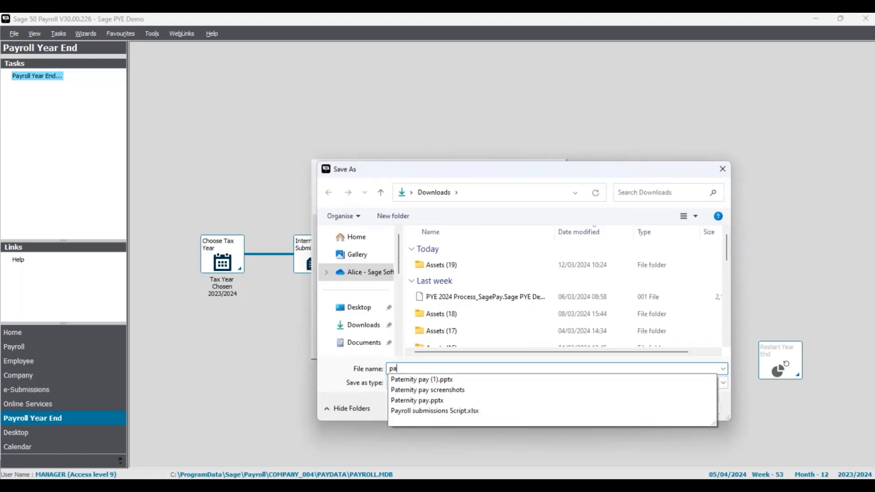
type("yroll year end ")
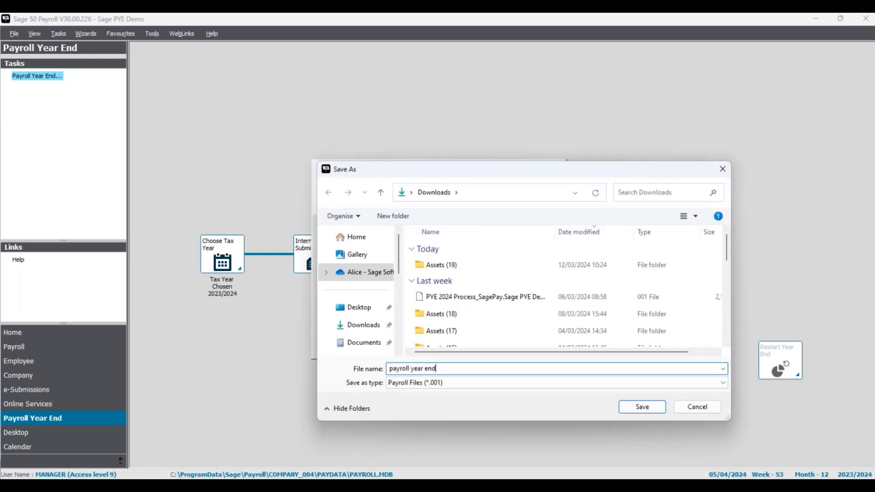
type("complete")
left_click(638, 406)
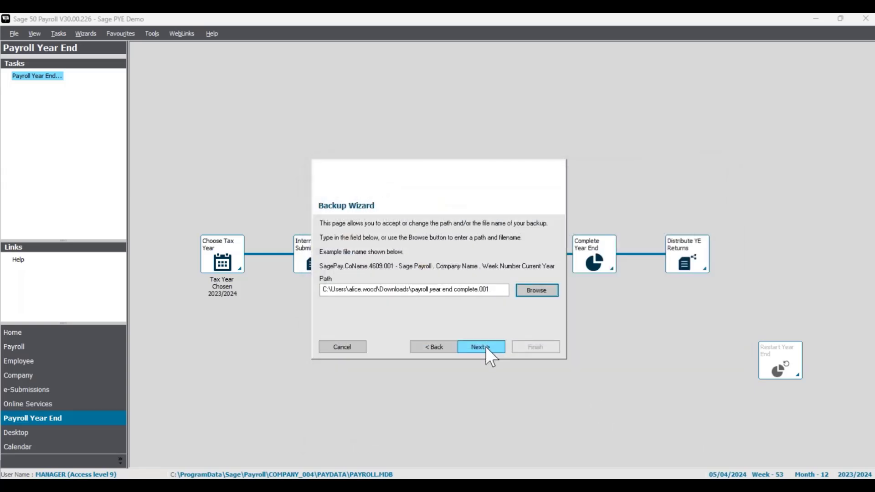
left_click(485, 347)
left_click(535, 346)
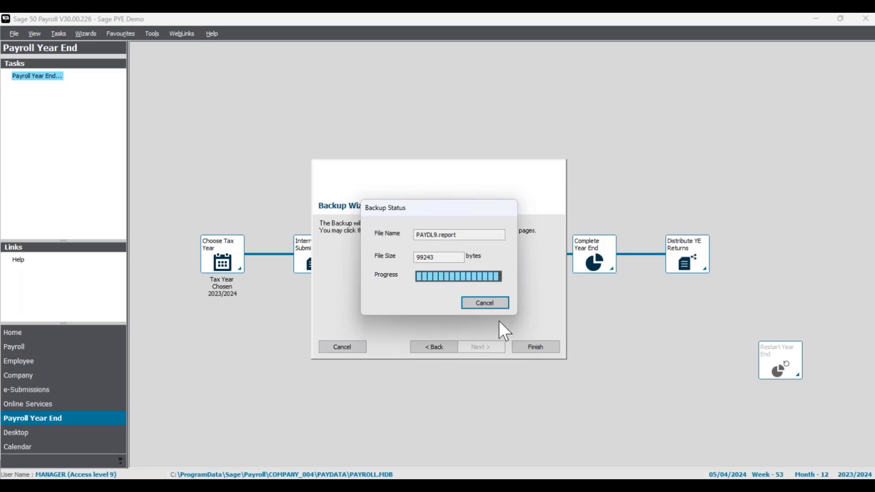
left_click(488, 292)
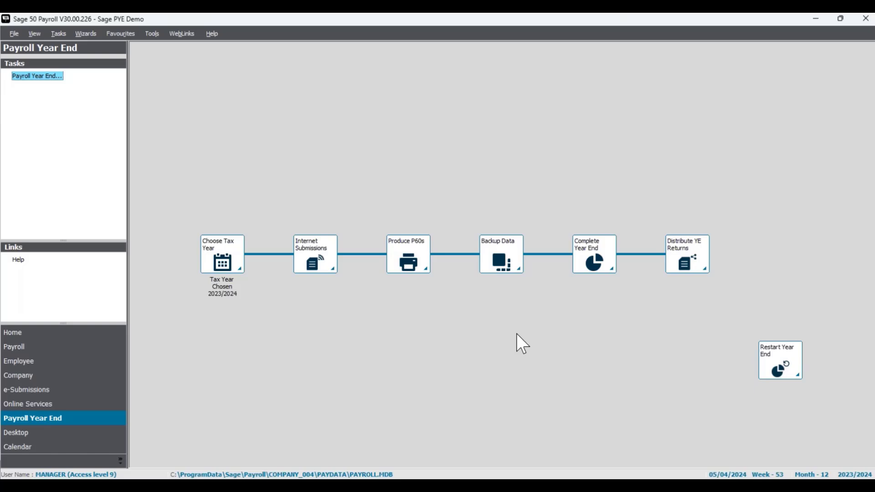
- Complete the tax year end without updating employees' mileage records, and open the Distribute YE Returns information
left_click(597, 255)
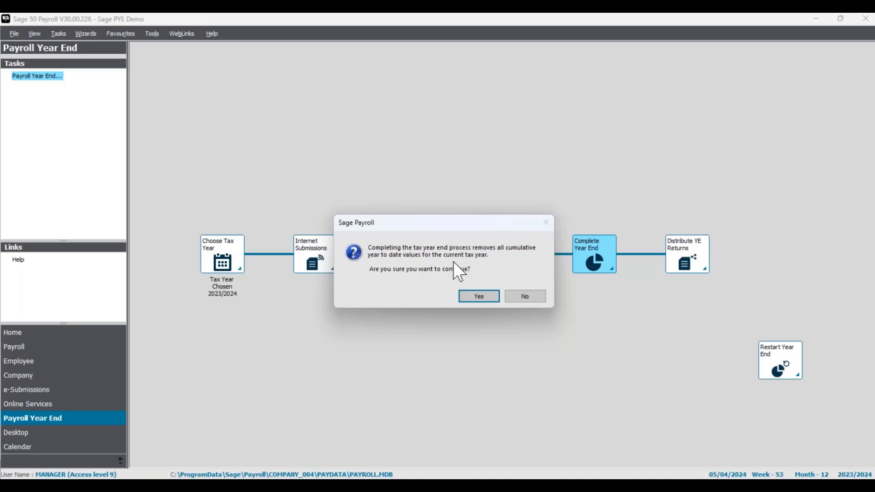
left_click(480, 296)
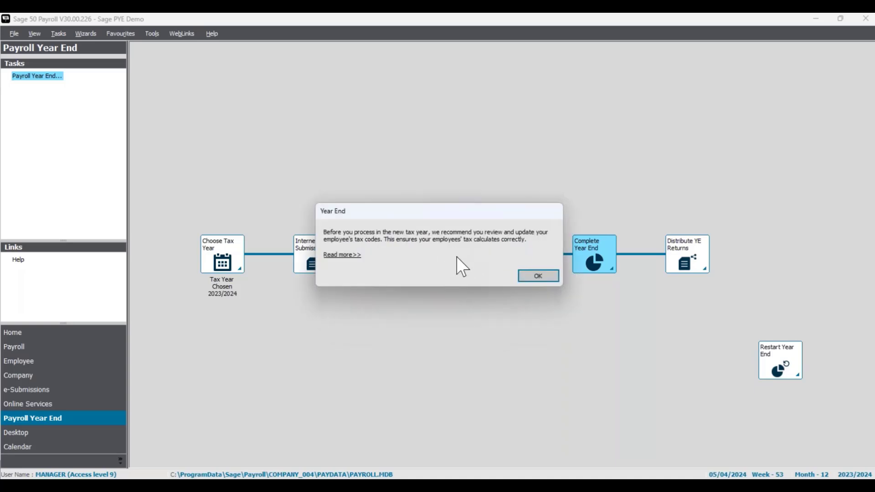
left_click(537, 276)
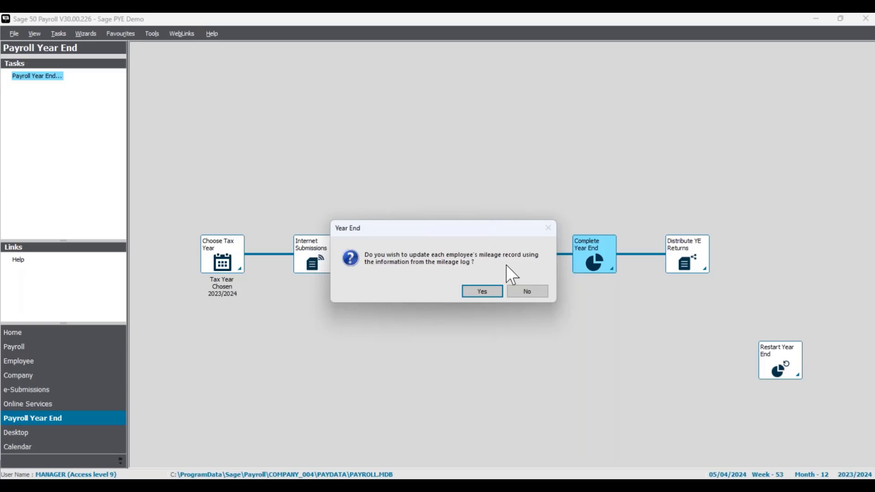
left_click(527, 292)
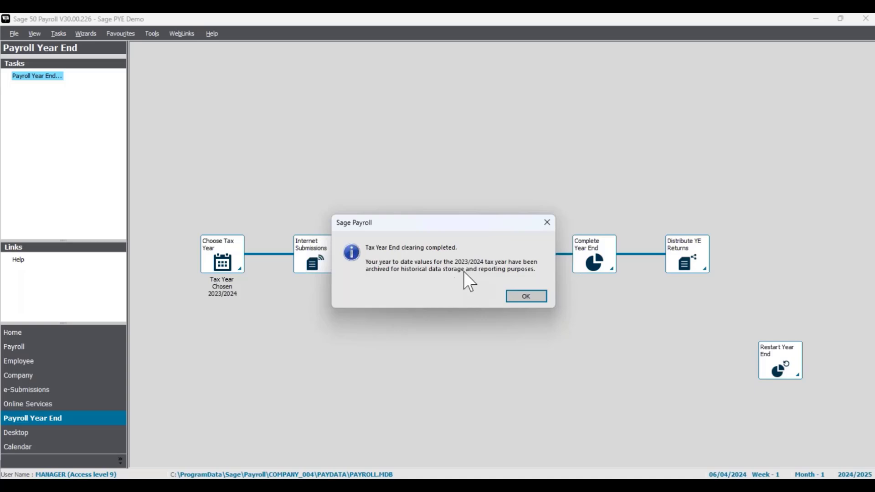
left_click(525, 297)
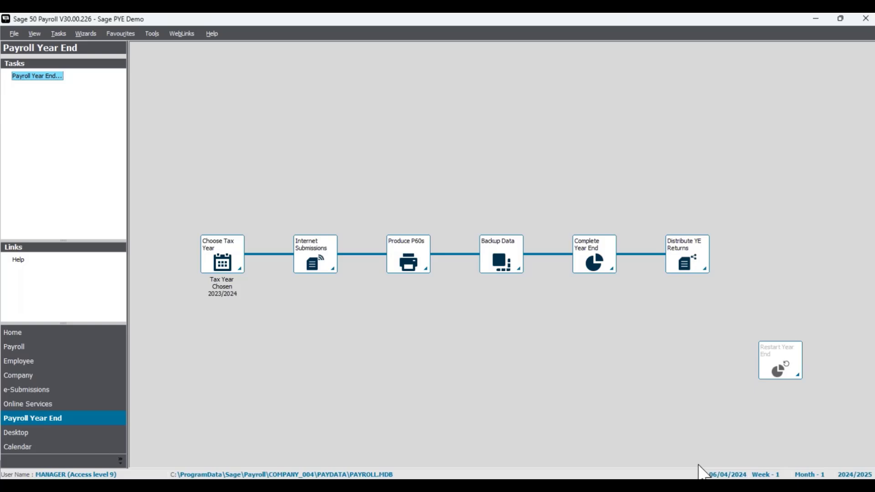
left_click(687, 258)
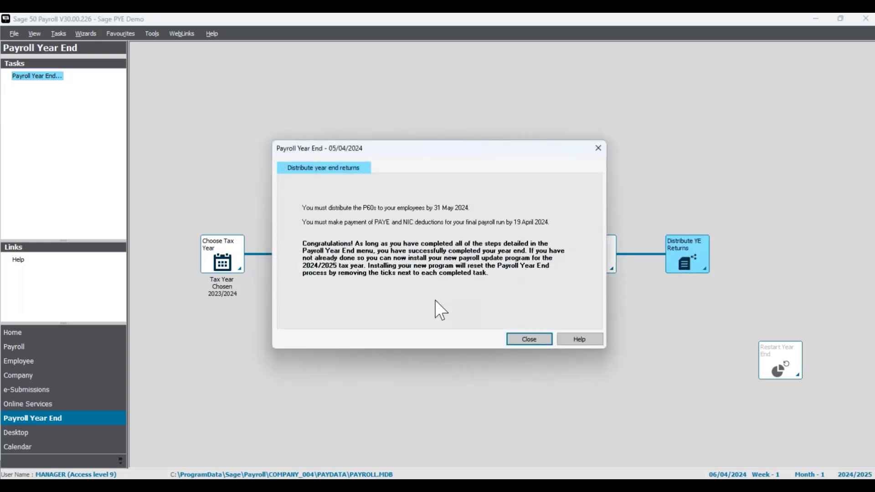